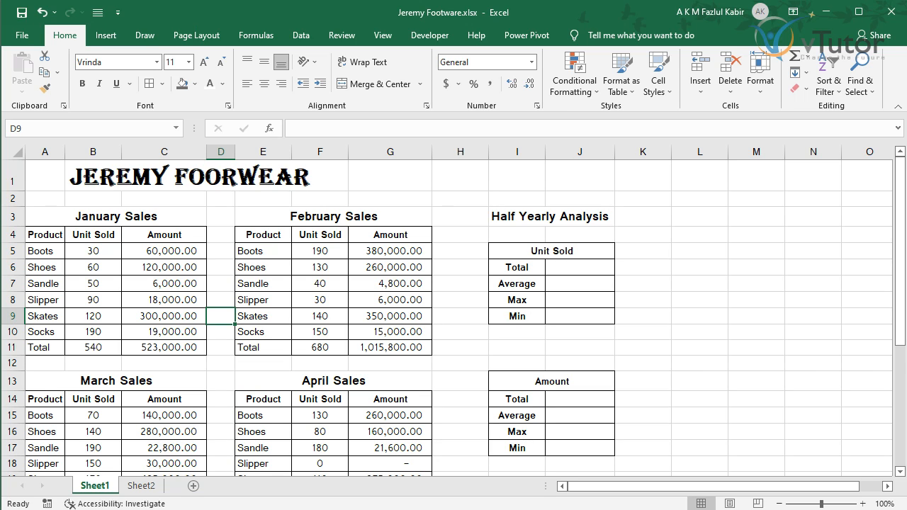
# Start a SUM formula in cell J6, the Total of the Unit Sold analysis table
pyautogui.click(567, 268)
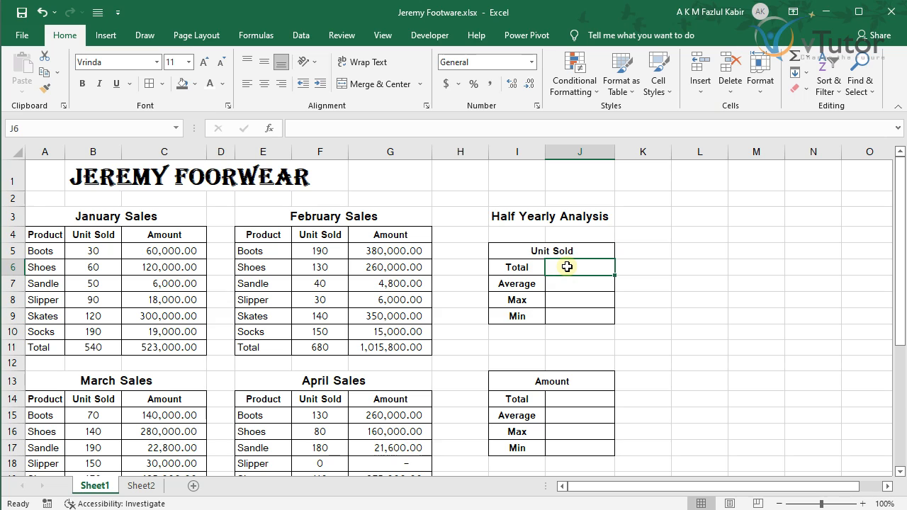
pyautogui.doubleClick(567, 267)
pyautogui.write('=sum')
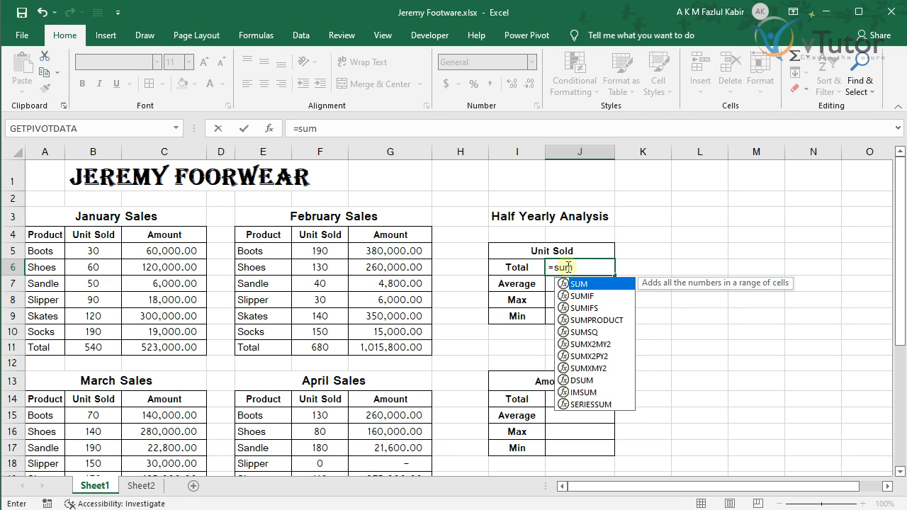
pyautogui.press('BackSpace')
pyautogui.press('BackSpace')
pyautogui.press('BackSpace')
pyautogui.write('Sum(')
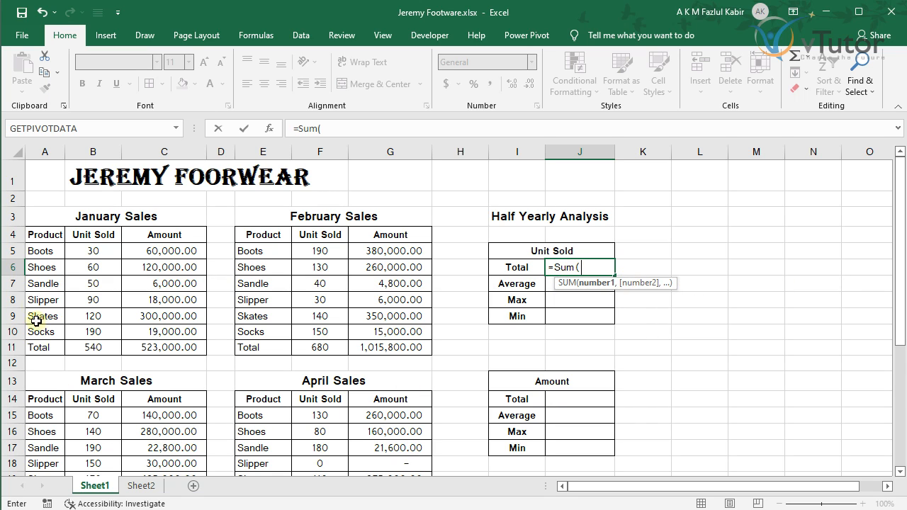
pyautogui.moveTo(390, 249); pyautogui.dragTo(385, 344)
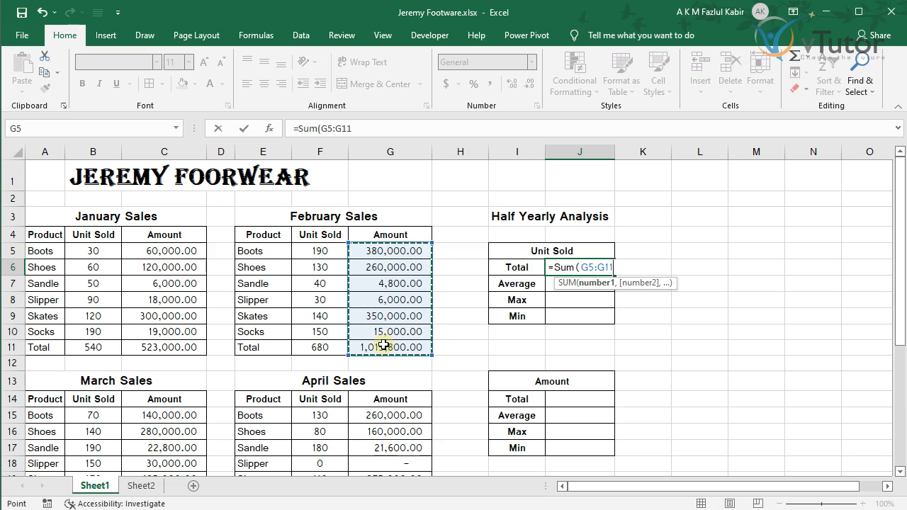
pyautogui.press('BackSpace')
pyautogui.press('BackSpace')
pyautogui.press('BackSpace')
pyautogui.press('BackSpace')
pyautogui.press('BackSpace')
pyautogui.press('BackSpace')
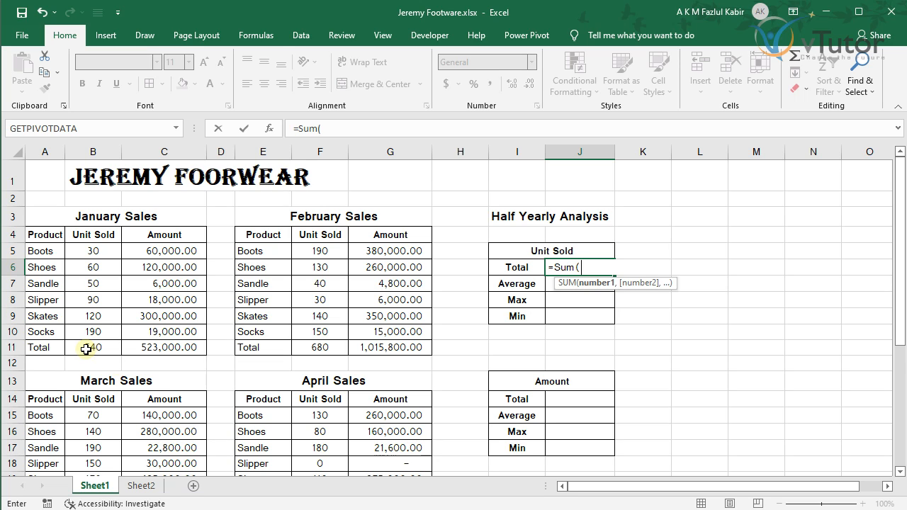
# Add the January to April unit totals B11, F11, B21 and F21 as arguments of the SUM formula
pyautogui.click(95, 347)
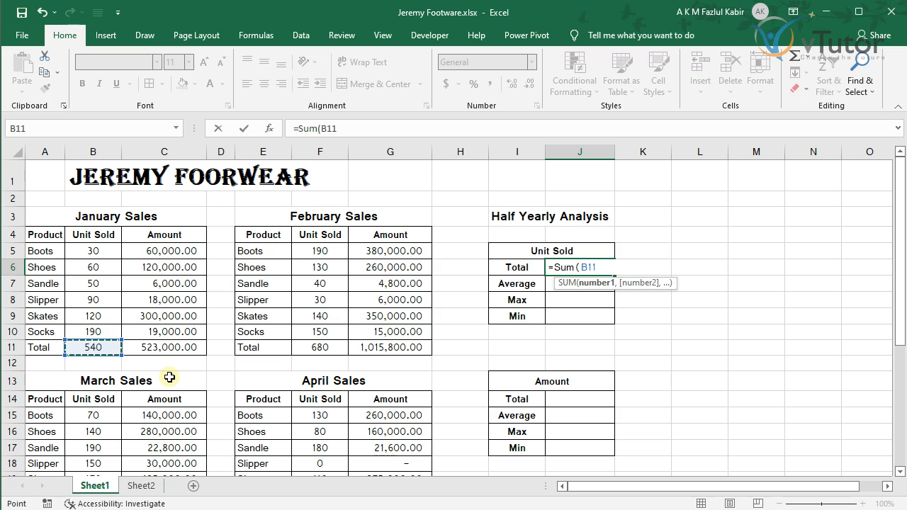
pyautogui.write(',')
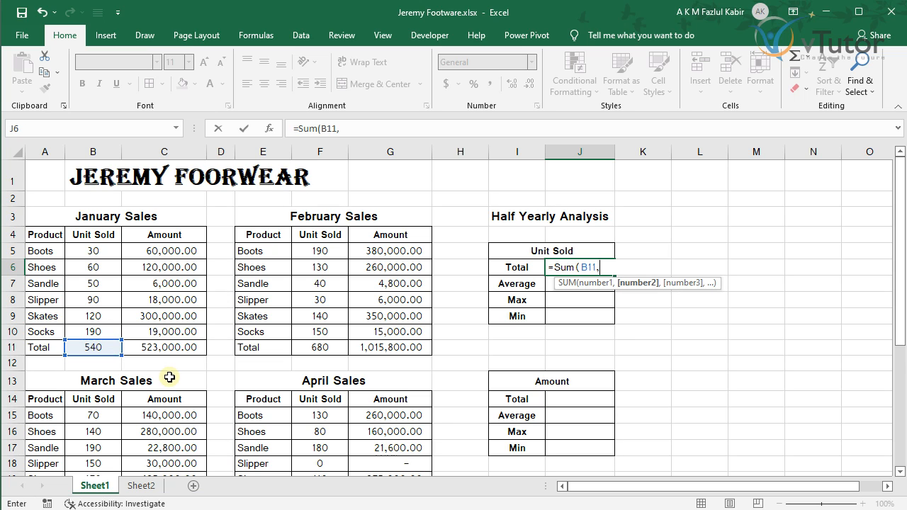
pyautogui.click(322, 351)
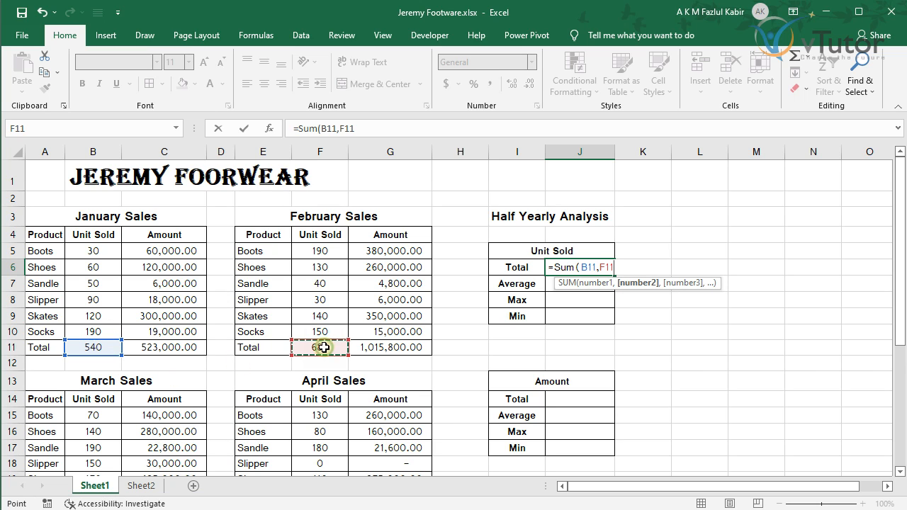
pyautogui.scroll(-1, 283, 379)
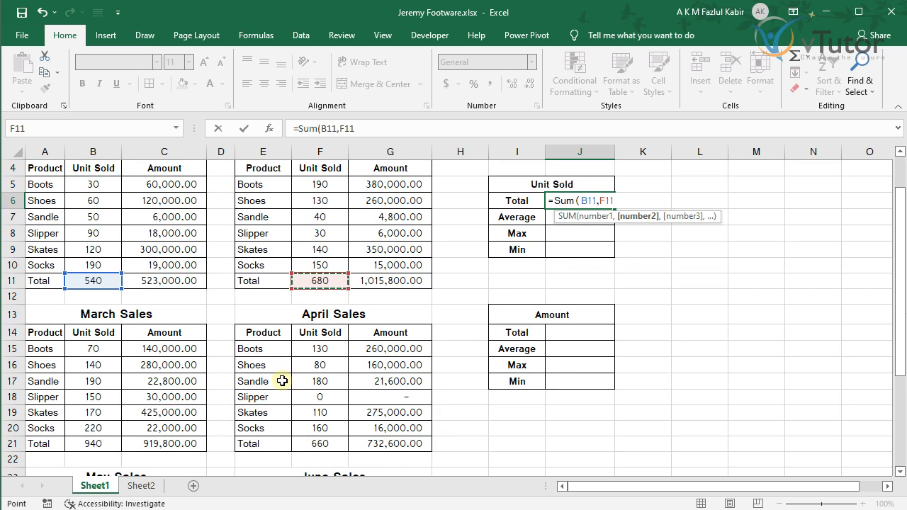
pyautogui.write(',')
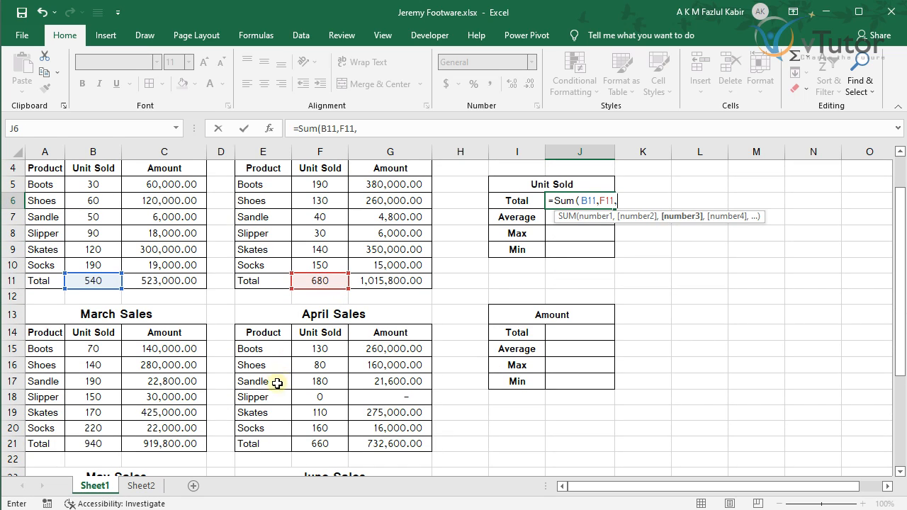
pyautogui.click(92, 445)
pyautogui.write(',')
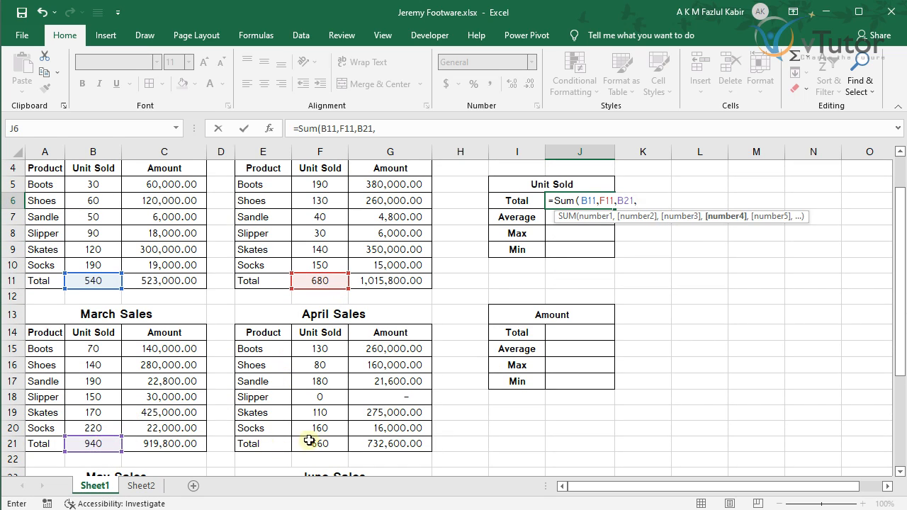
pyautogui.click(323, 443)
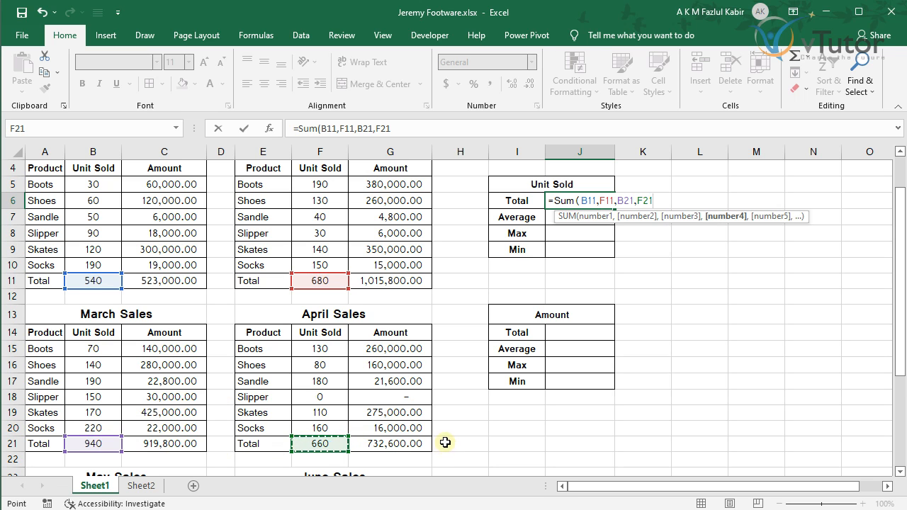
pyautogui.write(',')
# Add the May and June unit totals B31 and F31 to the SUM formula and complete it
pyautogui.scroll(-3, 428, 444)
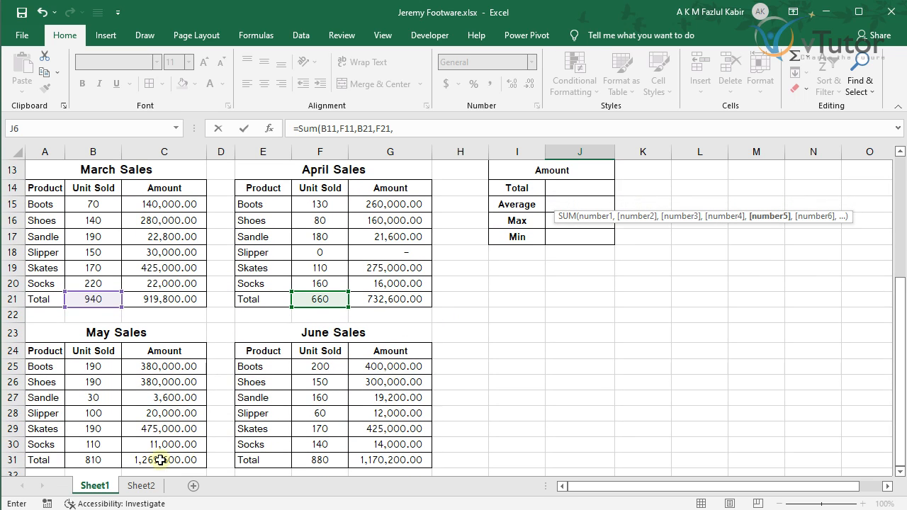
pyautogui.click(108, 459)
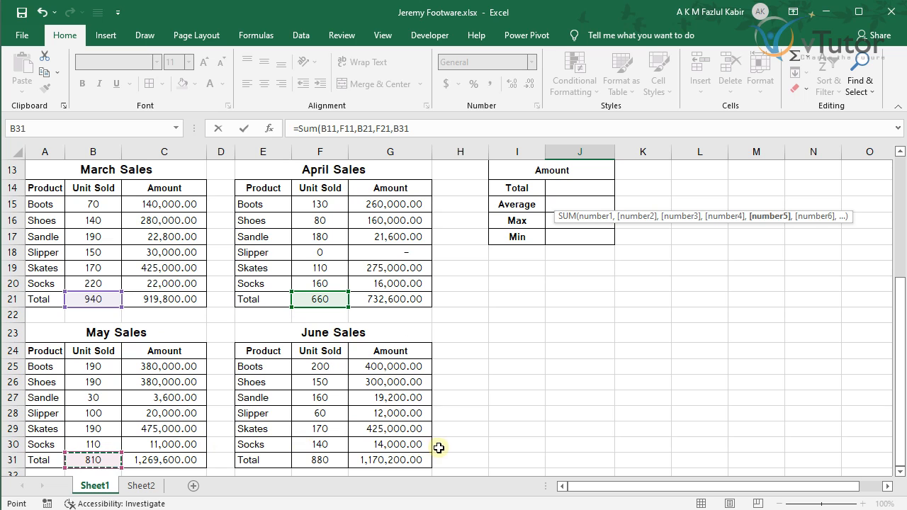
pyautogui.write(',')
pyautogui.click(318, 459)
pyautogui.scroll(4, 648, 387)
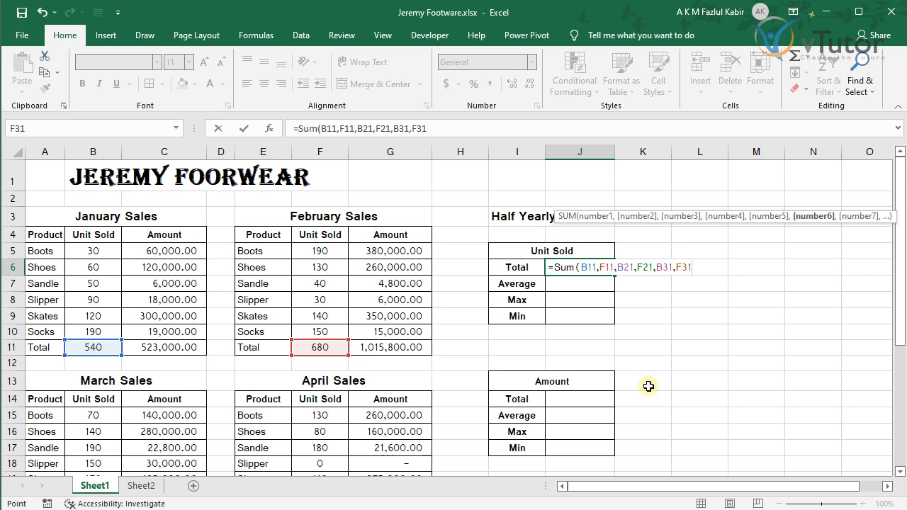
pyautogui.write(')')
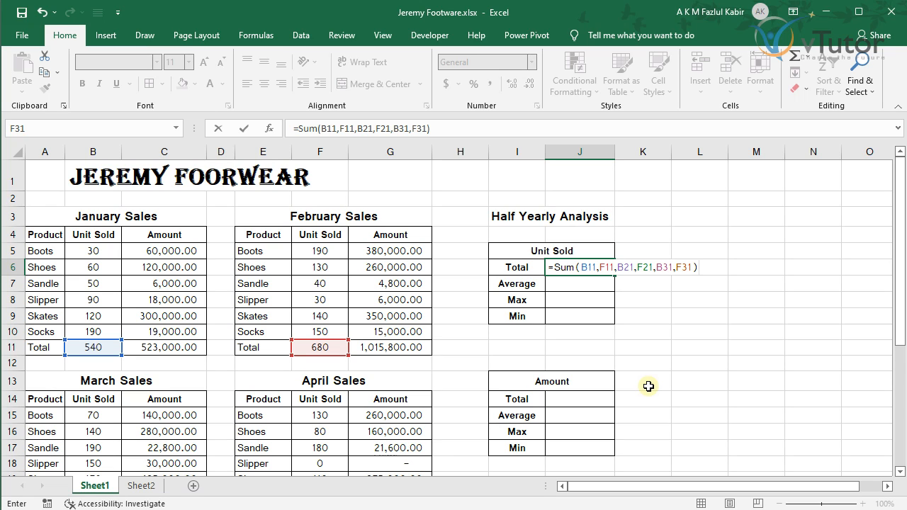
pyautogui.press('Return')
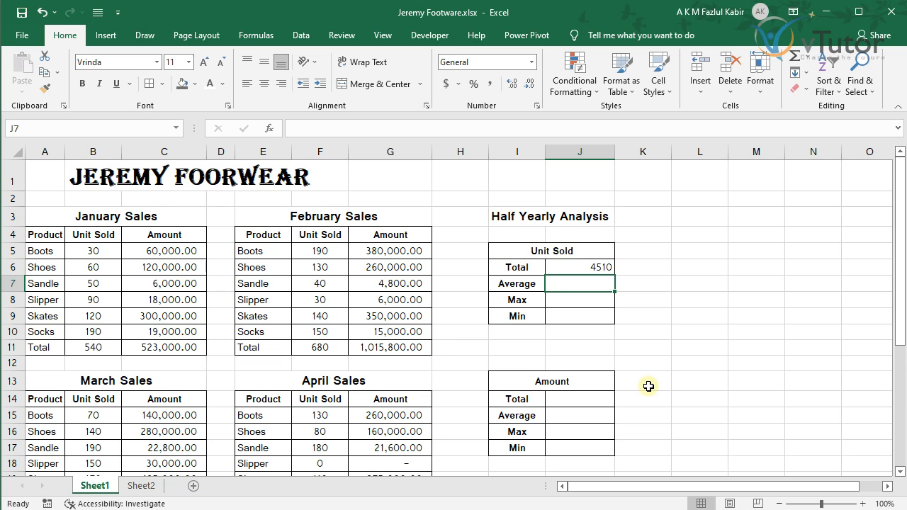
# Start an AVERAGE formula in cell J7 with the January and February unit totals B11 and F11
pyautogui.write('=')
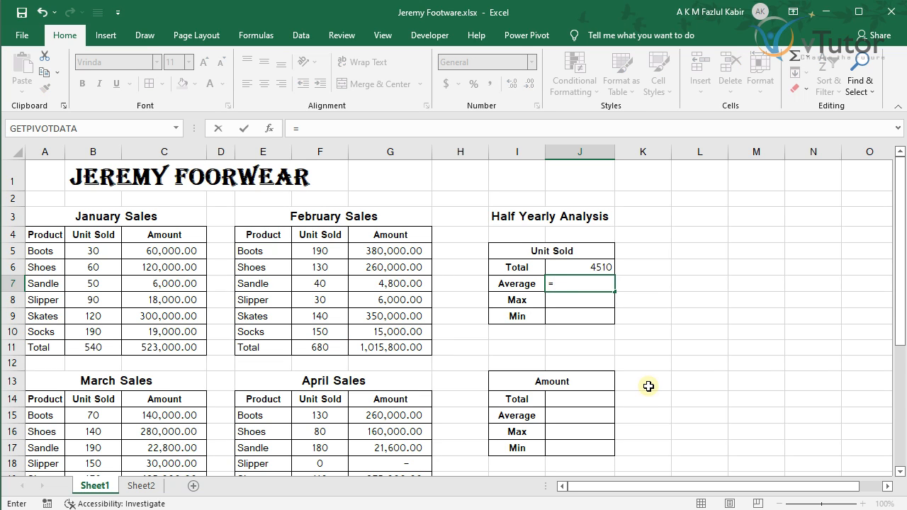
pyautogui.write('av')
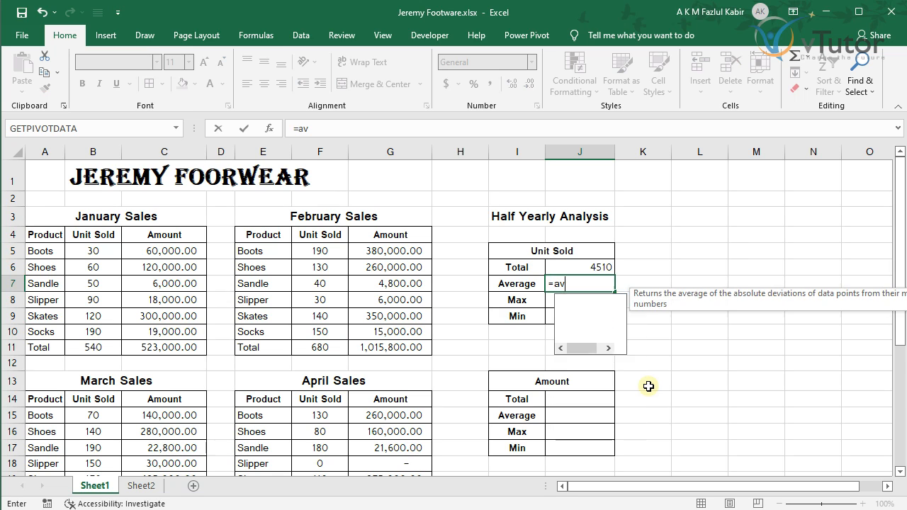
pyautogui.write('erage(')
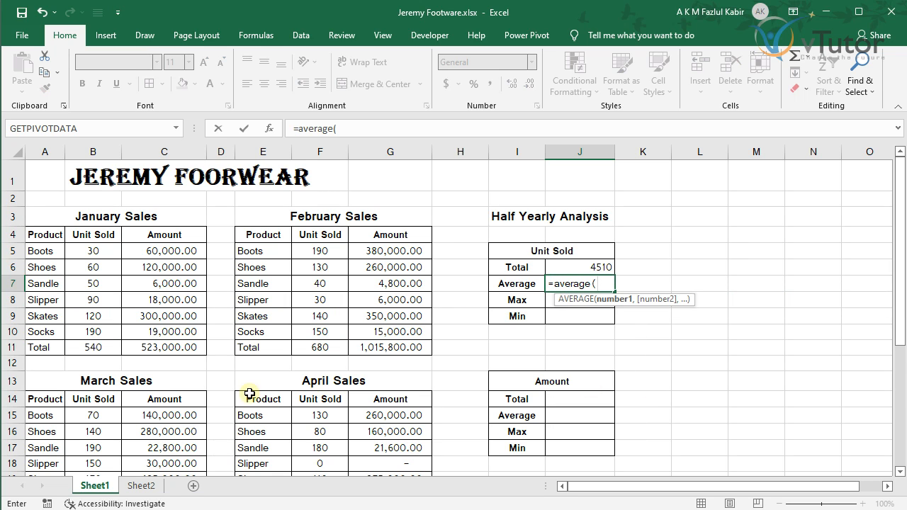
pyautogui.click(101, 347)
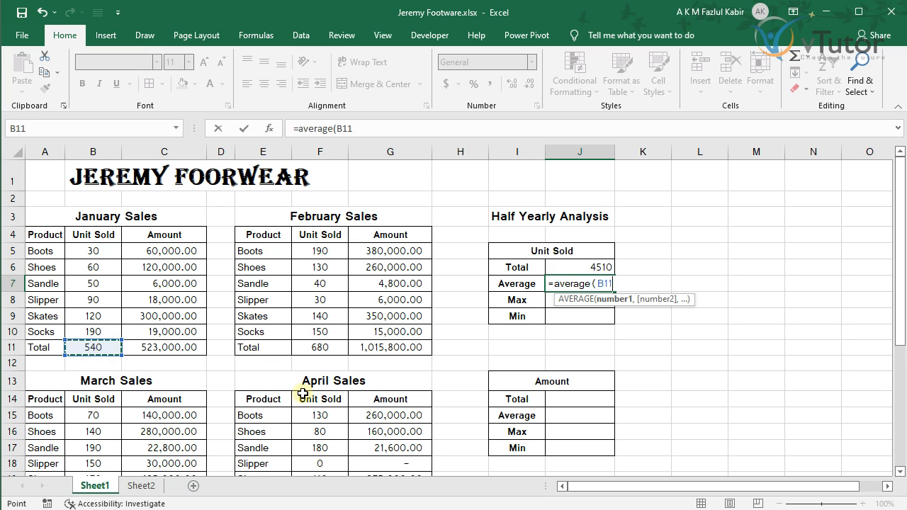
pyautogui.write(',')
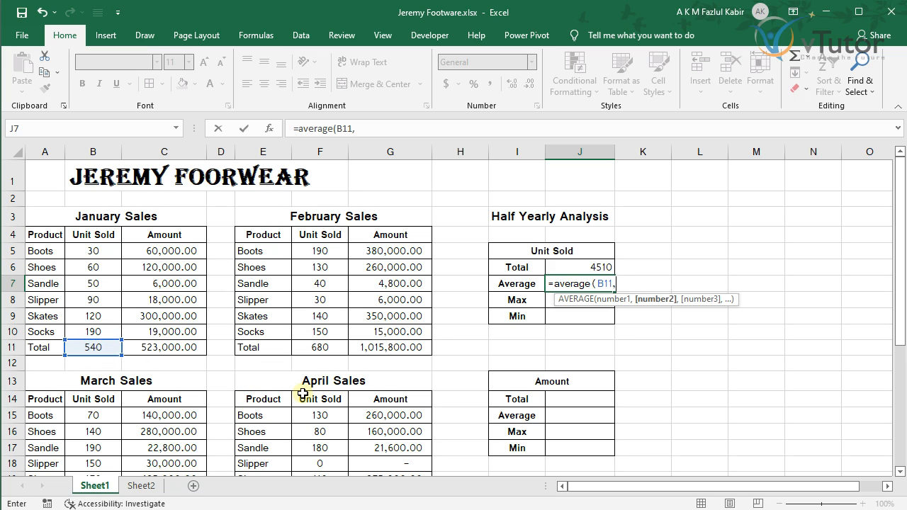
pyautogui.click(332, 347)
pyautogui.write(',')
# Add the March and April unit totals B21 and F21 to the AVERAGE formula
pyautogui.scroll(-2, 291, 389)
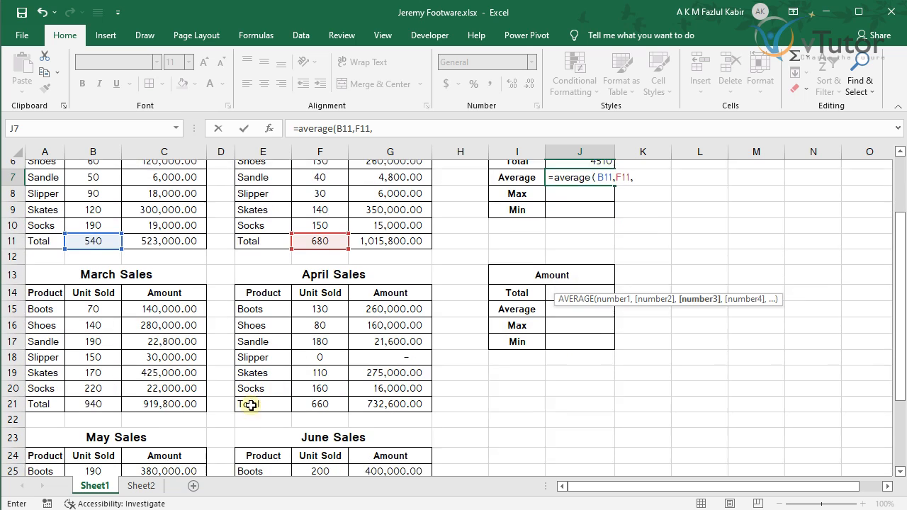
pyautogui.click(95, 378)
pyautogui.click(97, 395)
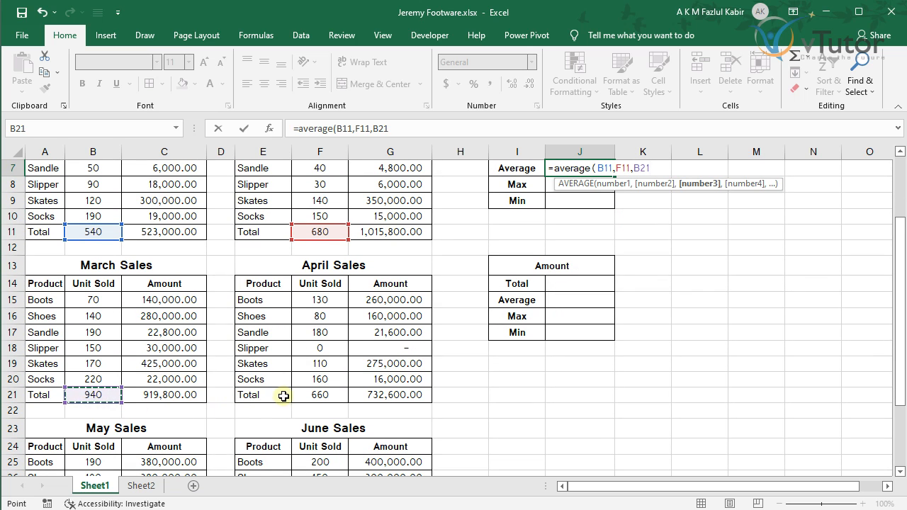
pyautogui.write(',')
pyautogui.click(327, 392)
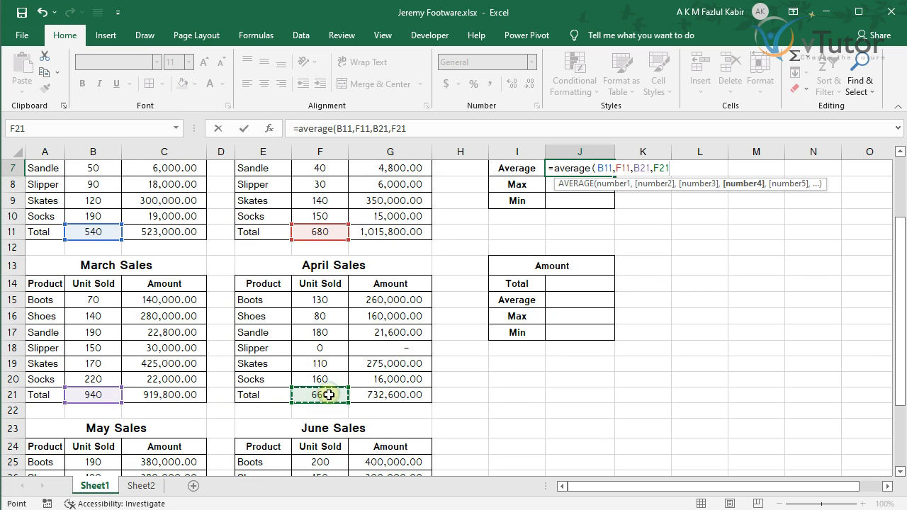
pyautogui.write(',')
# Add the May and June unit totals B31 and F31 to the AVERAGE formula and complete it
pyautogui.scroll(-2, 137, 443)
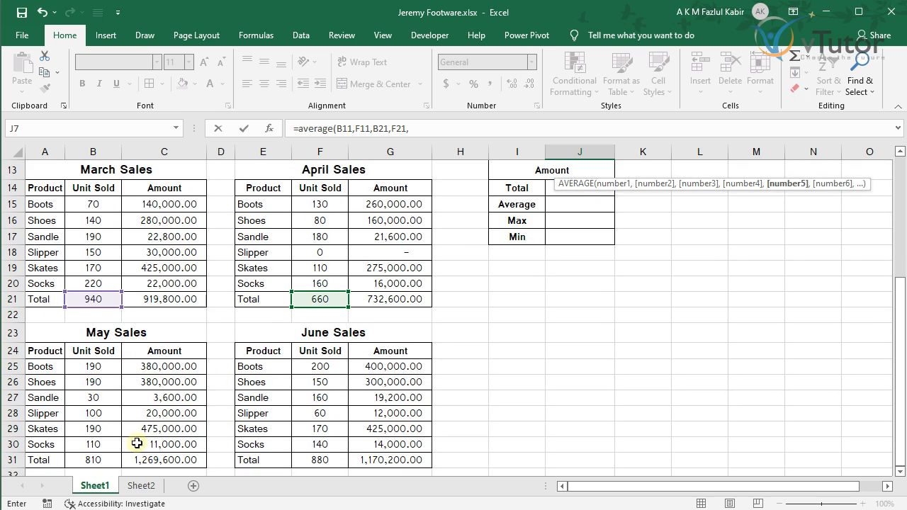
pyautogui.click(100, 460)
pyautogui.write(',')
pyautogui.click(320, 460)
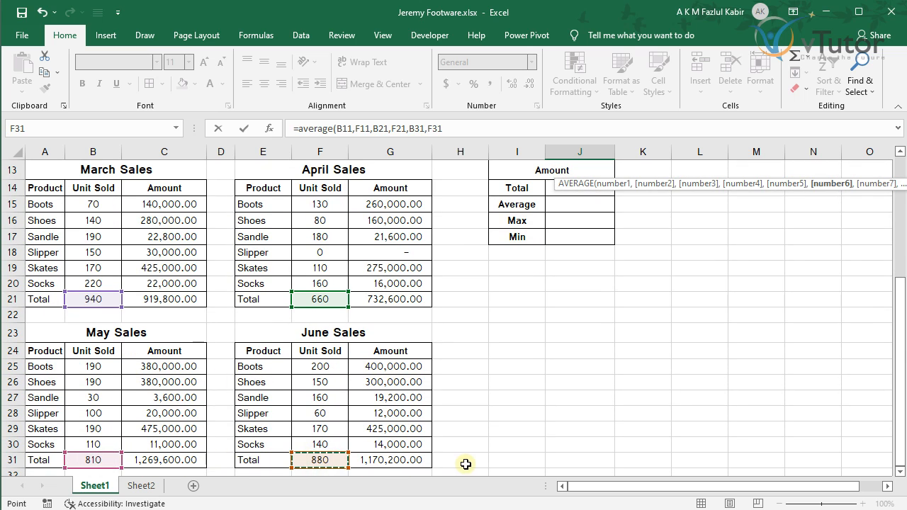
pyautogui.scroll(4, 522, 409)
pyautogui.write(')')
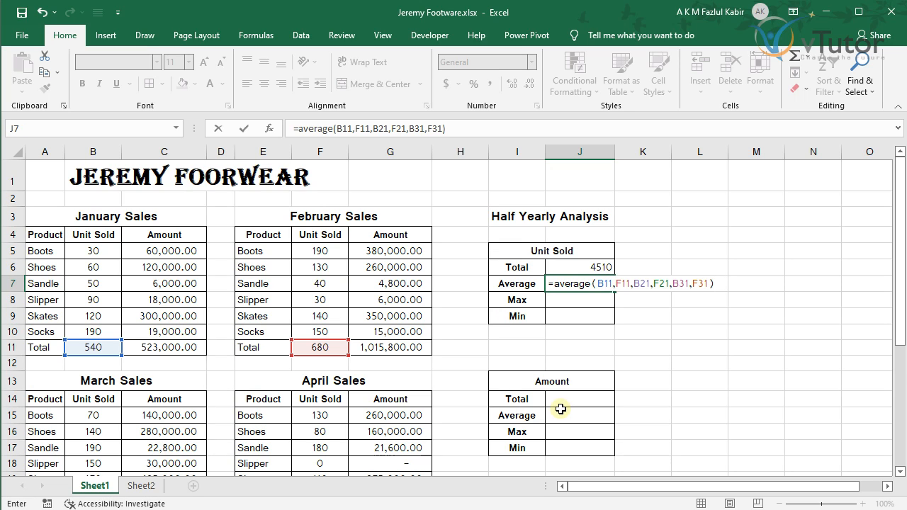
pyautogui.press('Return')
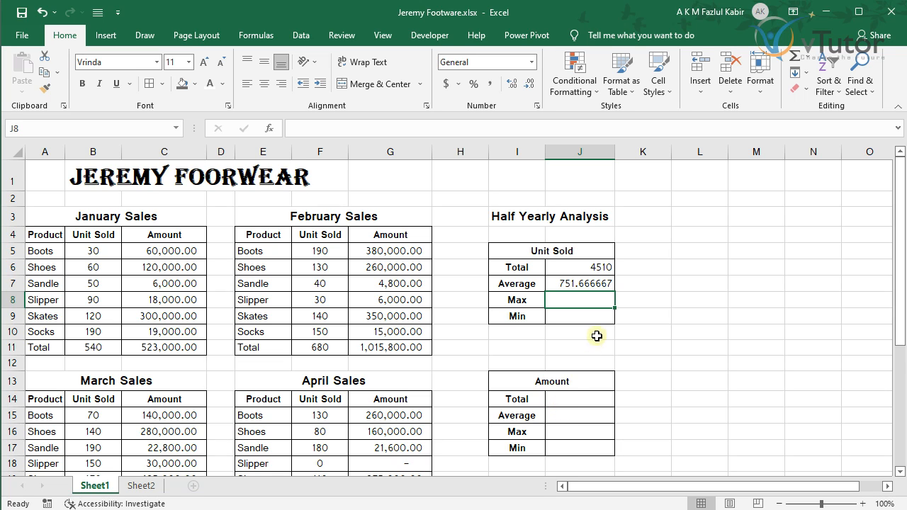
# Review the arguments of the Unit Sold formulas in cells J6 and J7, leaving both formulas as they are
pyautogui.click(587, 268)
pyautogui.doubleClick(587, 268)
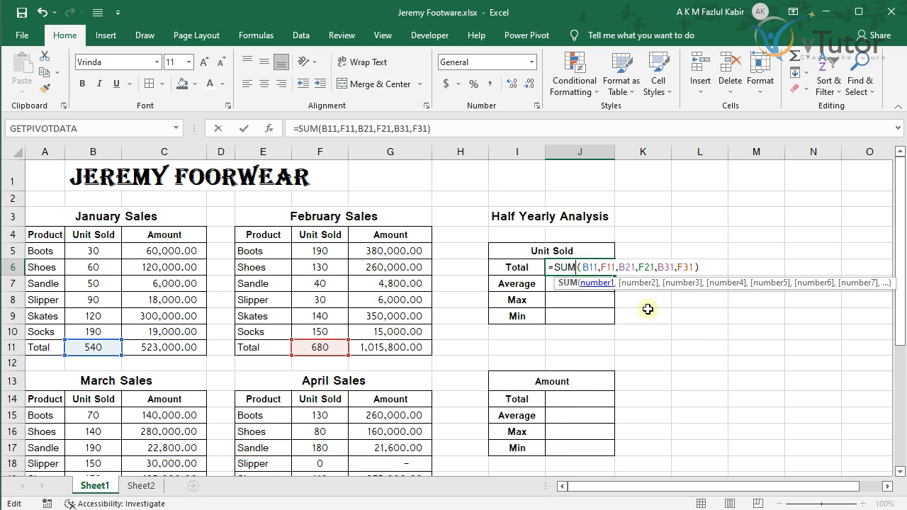
pyautogui.click(602, 290)
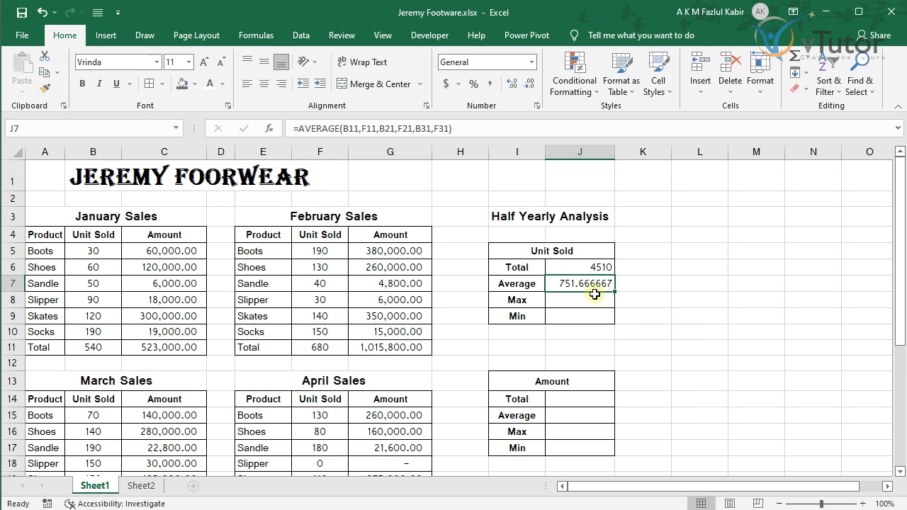
pyautogui.doubleClick(589, 286)
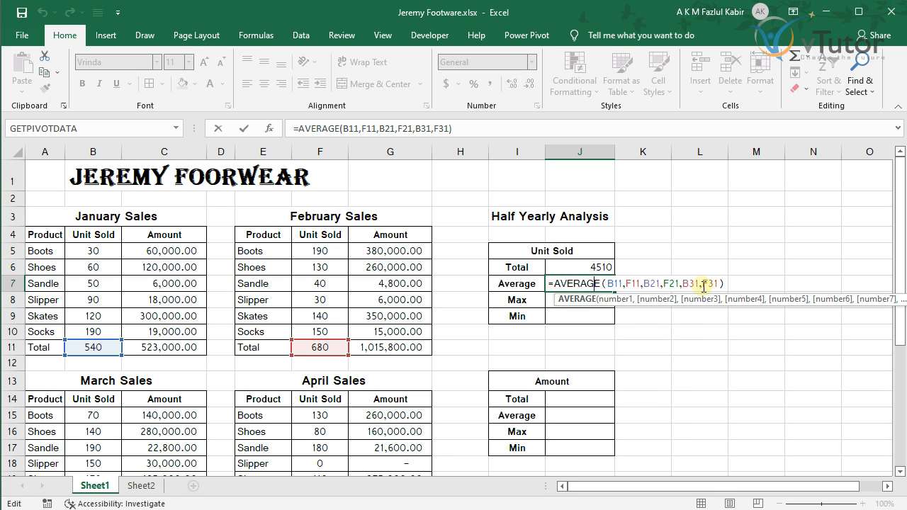
pyautogui.press('Return')
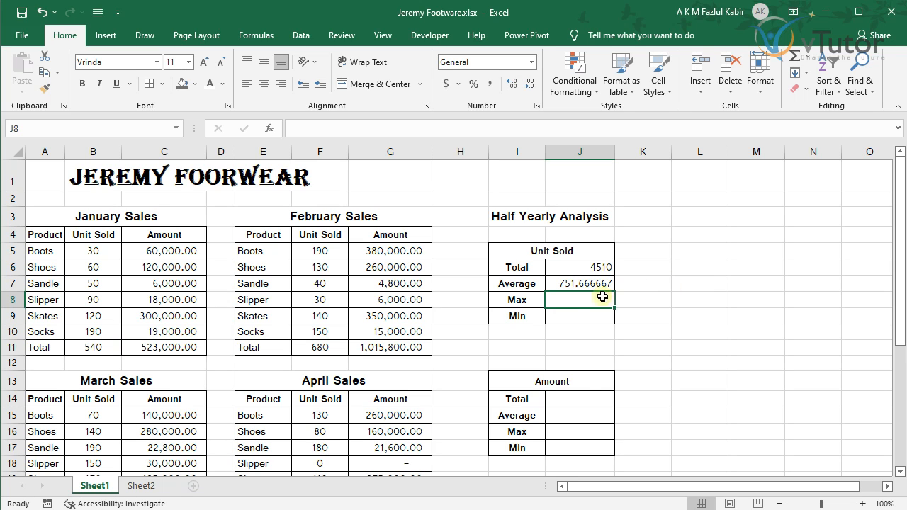
# Copy the parenthesised argument list (B11,F11,B21,F21,B31,F31) from the AVERAGE formula in cell J7, keeping the formula as it is
pyautogui.doubleClick(555, 284)
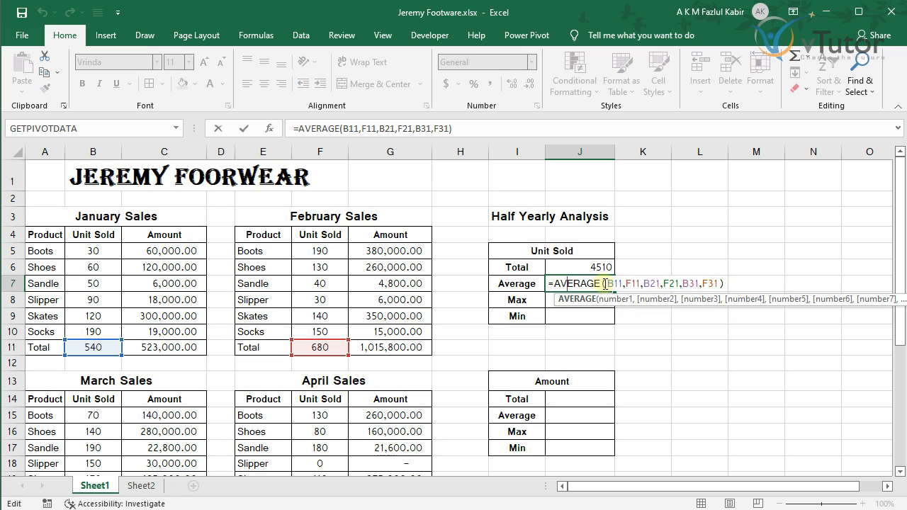
pyautogui.moveTo(608, 285); pyautogui.dragTo(730, 285)
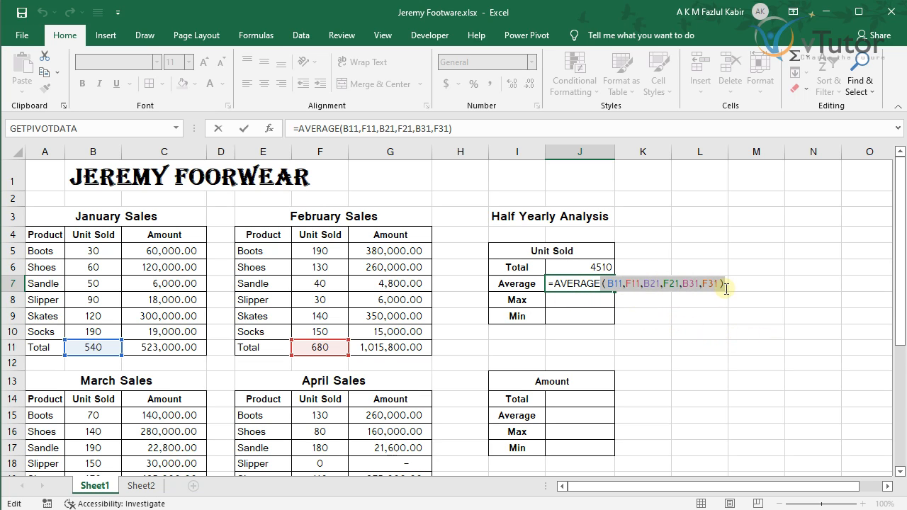
pyautogui.click(342, 129)
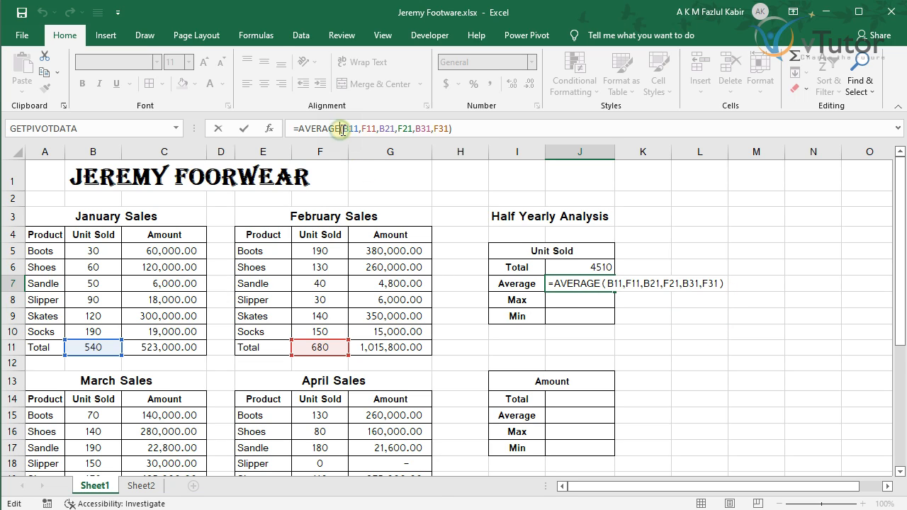
pyautogui.moveTo(342, 129); pyautogui.dragTo(496, 130)
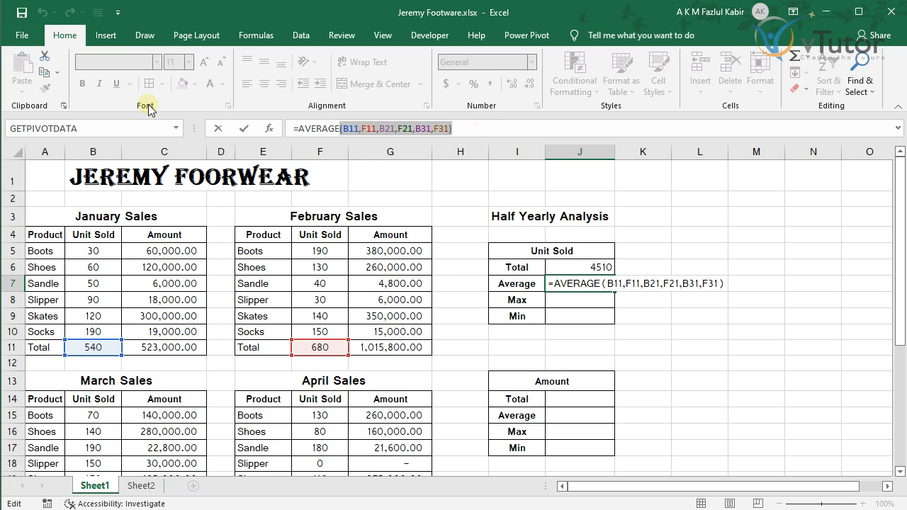
pyautogui.click(47, 74)
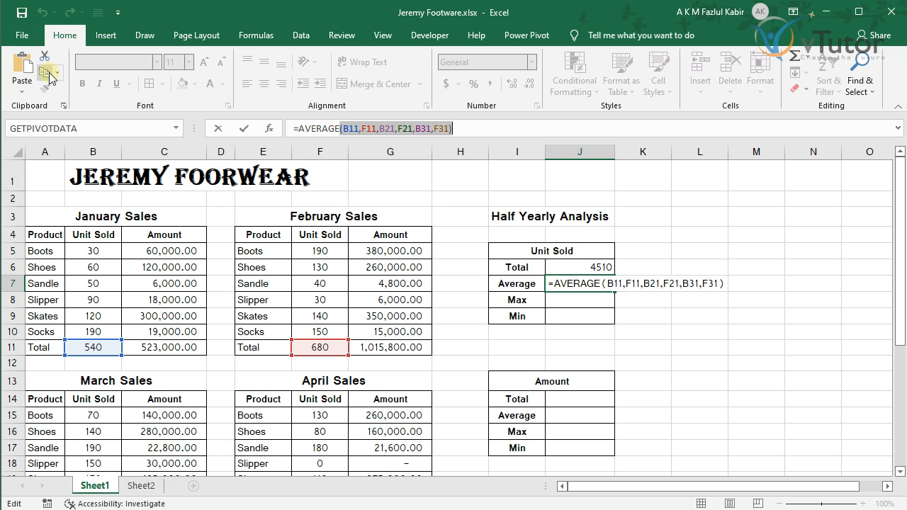
pyautogui.hotkey('ctrl', 'Return')
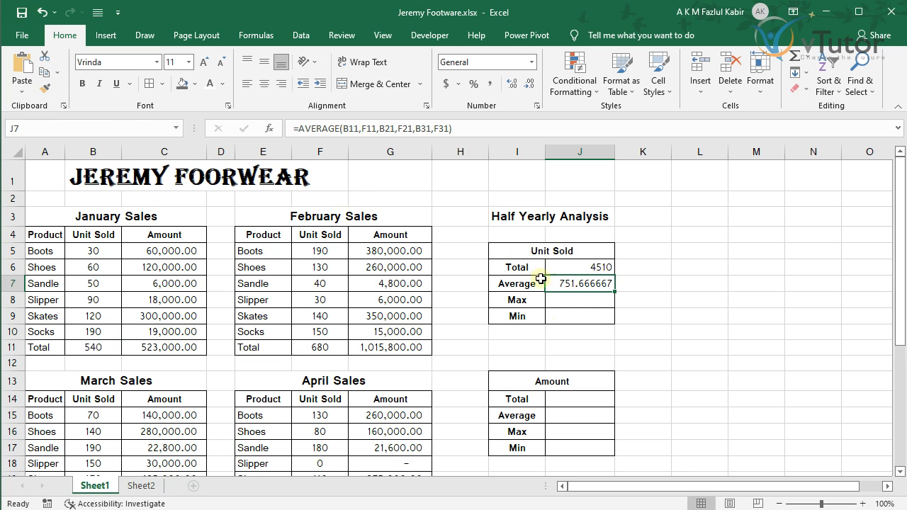
# Enter a MAX formula in the Unit Sold Max cell J8, pasting the copied argument list (B11,F11,B21,F21,B31,F31)
pyautogui.click(579, 301)
pyautogui.write('=')
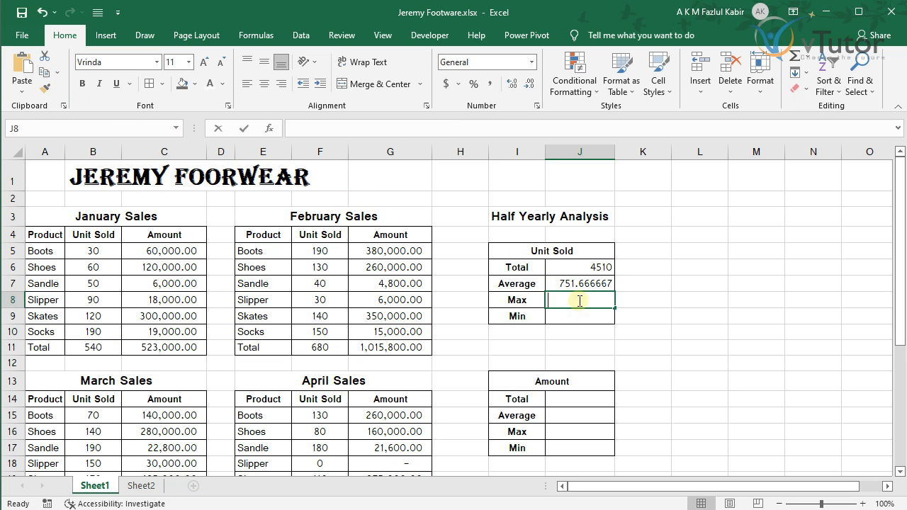
pyautogui.write('mac')
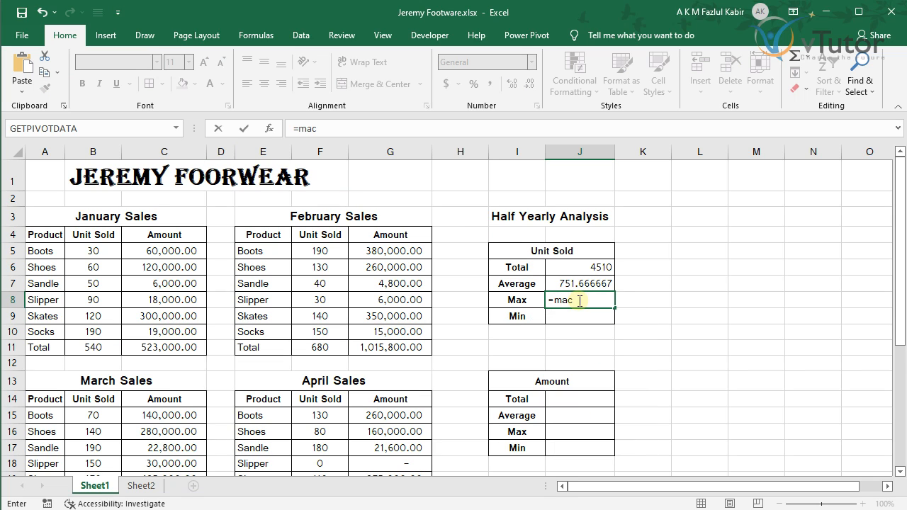
pyautogui.press('BackSpace')
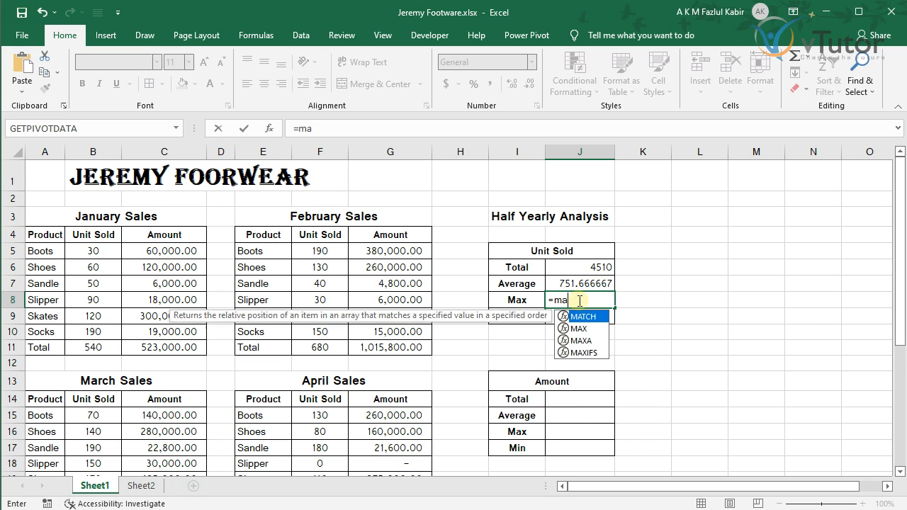
pyautogui.write('x(')
pyautogui.press('BackSpace')
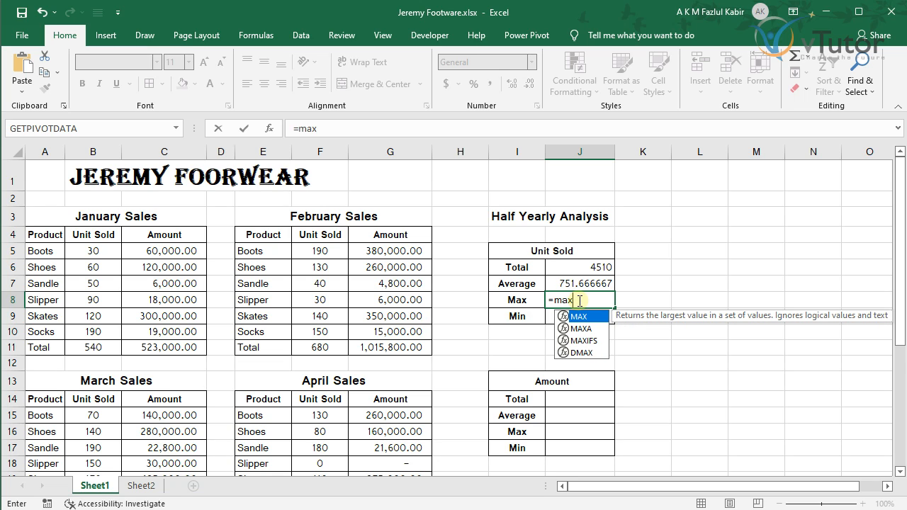
pyautogui.click(21, 68)
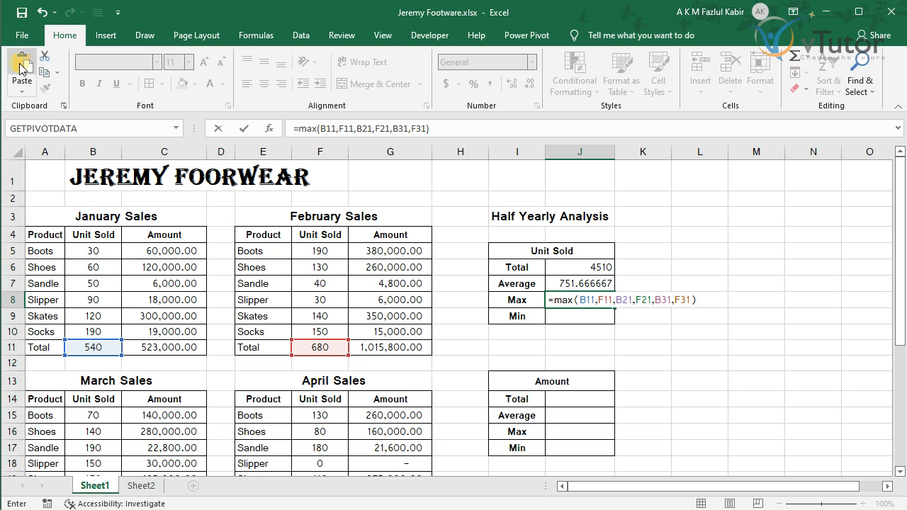
pyautogui.press('Return')
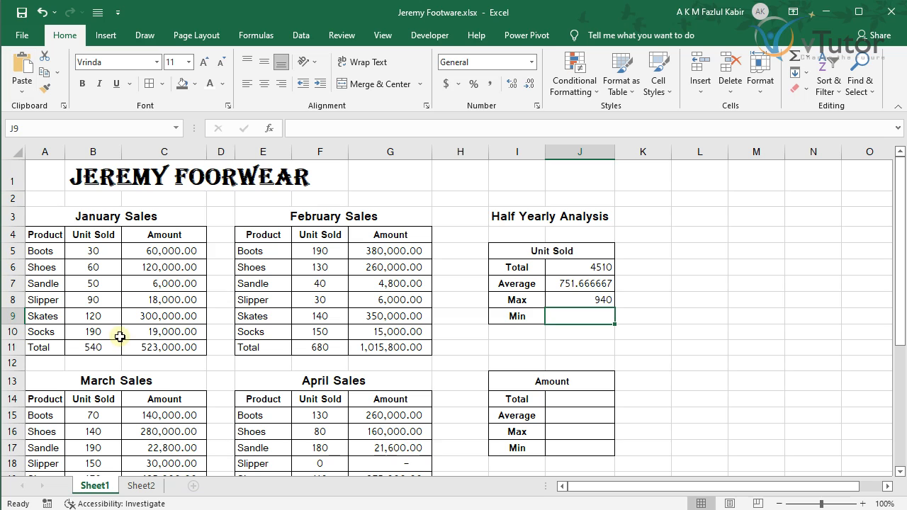
# Define the name unit_sold for the six monthly unit totals B11, F11, B21, F21, B31 and F31
pyautogui.click(117, 379)
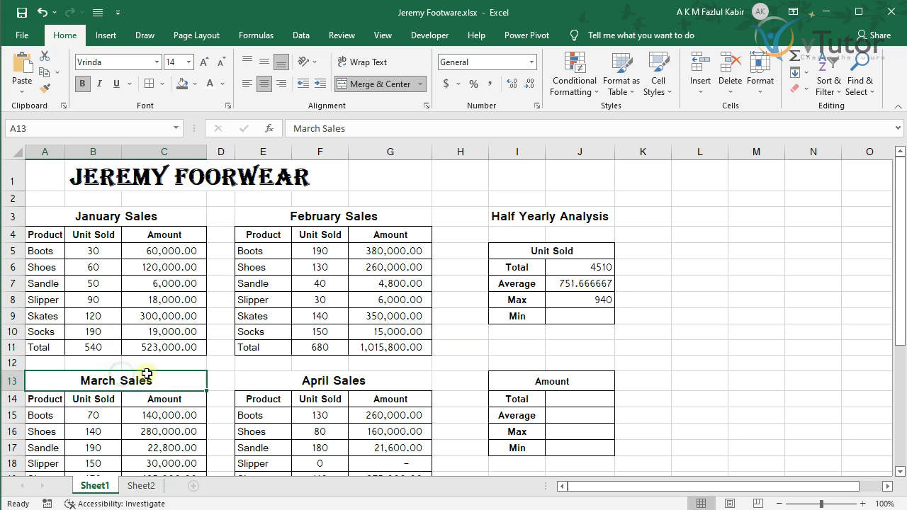
pyautogui.click(94, 346)
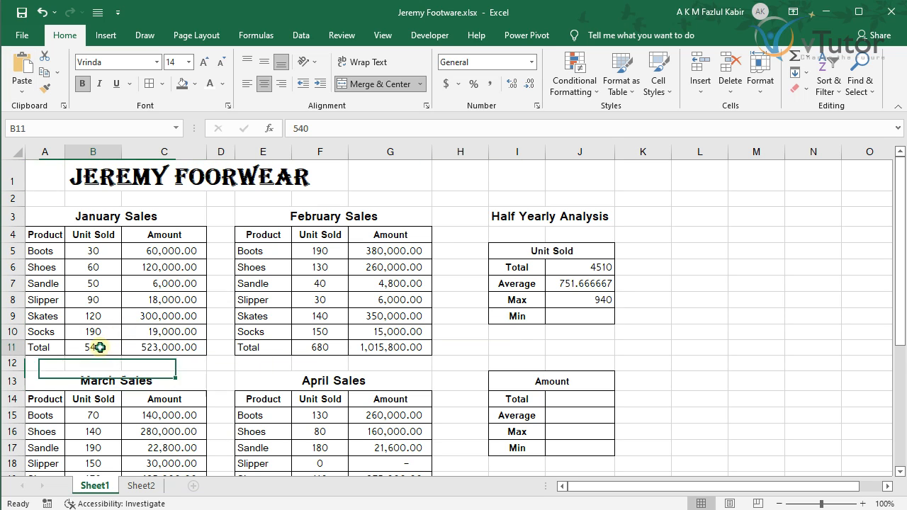
pyautogui.keyDown('ctrl'); pyautogui.click(323, 346); pyautogui.keyUp('ctrl')
pyautogui.scroll(-2, 377, 367)
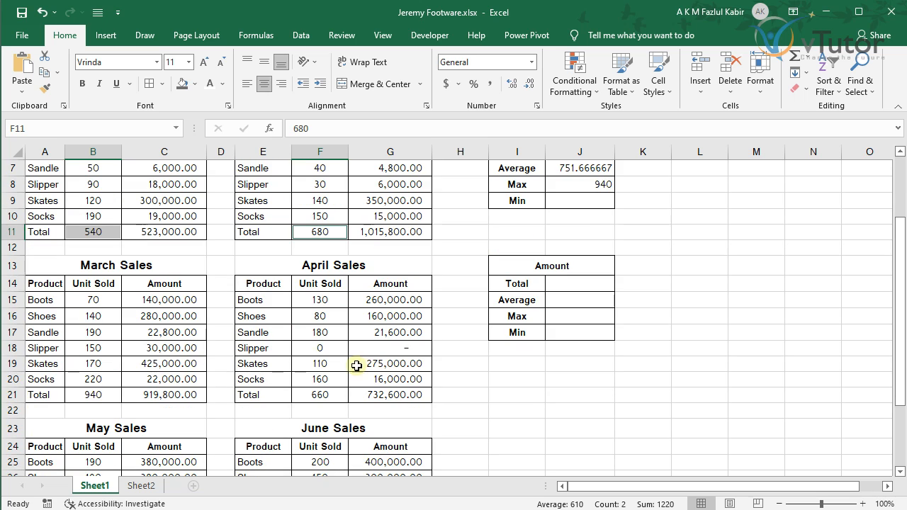
pyautogui.keyDown('ctrl'); pyautogui.click(93, 395); pyautogui.keyUp('ctrl')
pyautogui.scroll(-4, 320, 396)
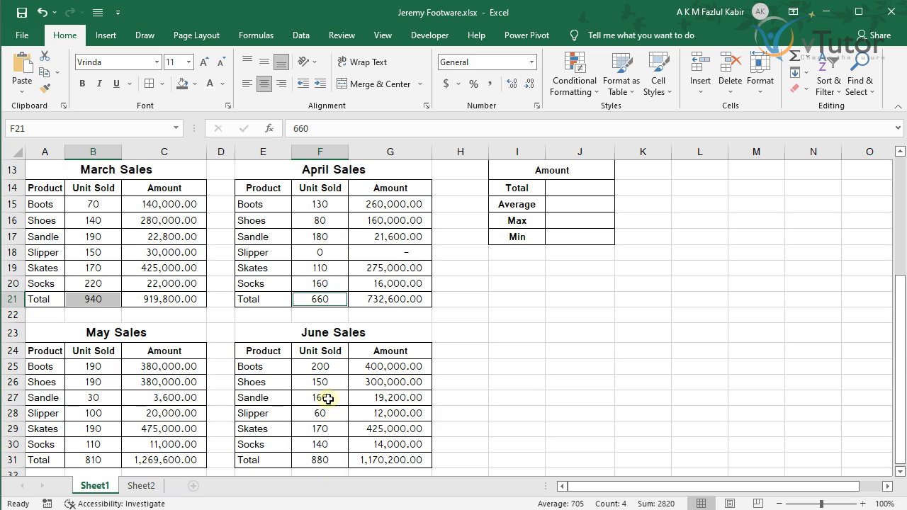
pyautogui.keyDown('ctrl'); pyautogui.click(101, 360); pyautogui.keyUp('ctrl')
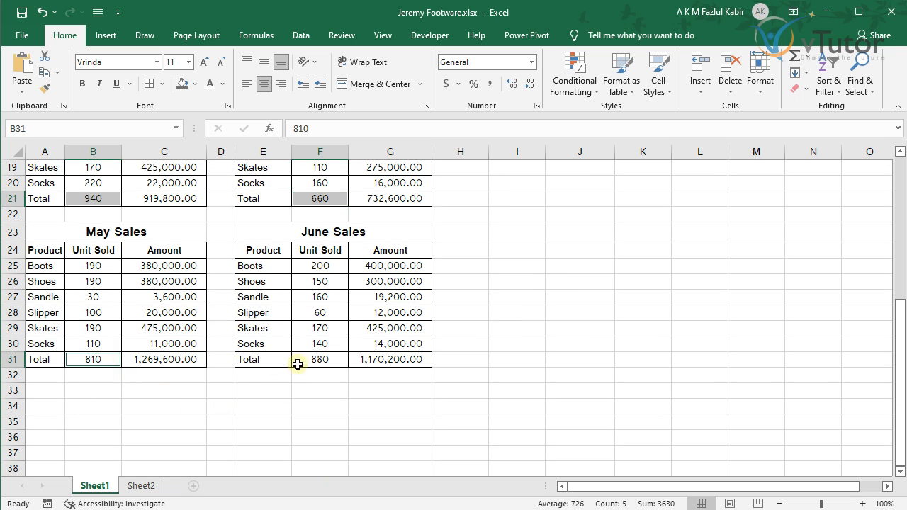
pyautogui.keyDown('ctrl'); pyautogui.click(316, 359); pyautogui.keyUp('ctrl')
pyautogui.scroll(3, 502, 391)
pyautogui.scroll(2, 502, 391)
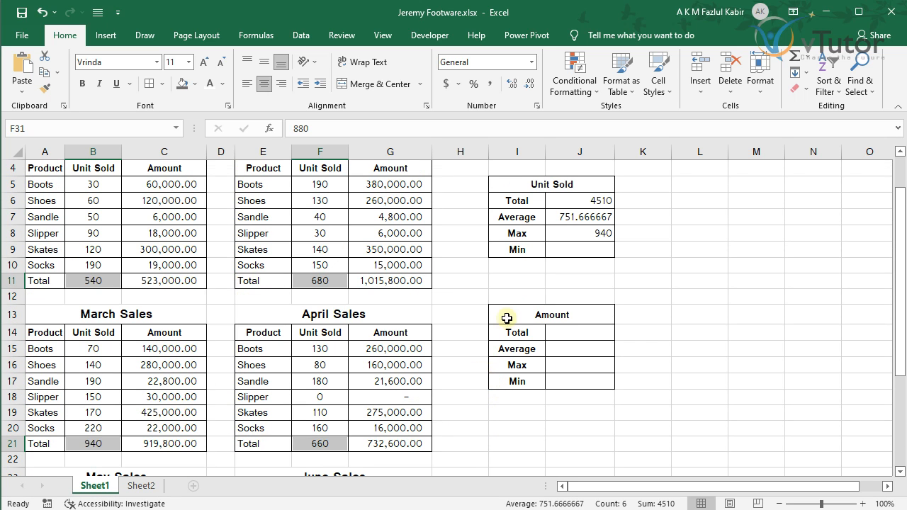
pyautogui.click(56, 129)
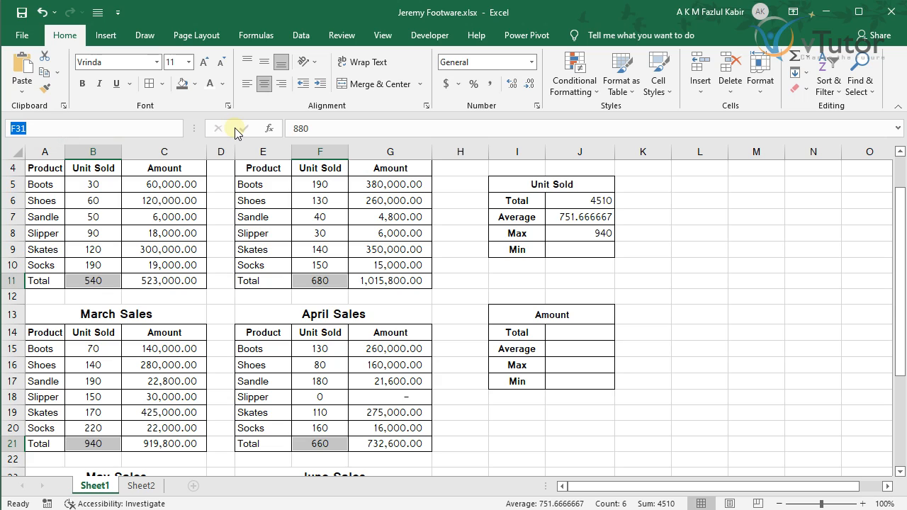
pyautogui.write('unit_sold')
pyautogui.press('Return')
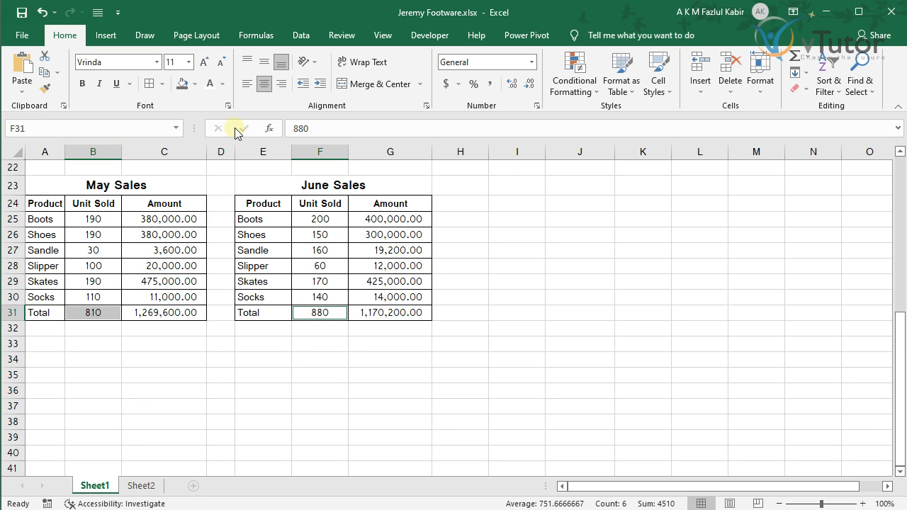
# Enter the formula =min(unit_sold) in the Unit Sold Min cell J9, choosing the named range from the suggestions
pyautogui.scroll(5, 618, 201)
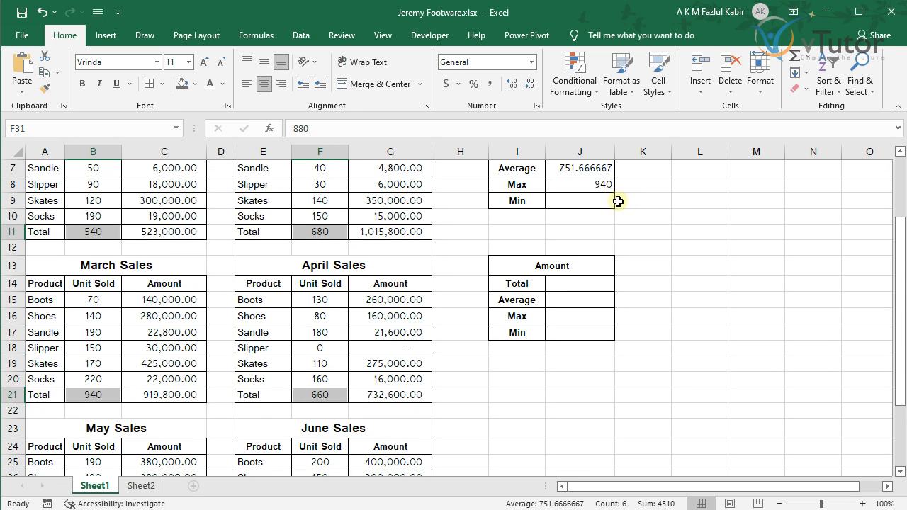
pyautogui.click(580, 200)
pyautogui.scroll(1, 657, 223)
pyautogui.press('F2')
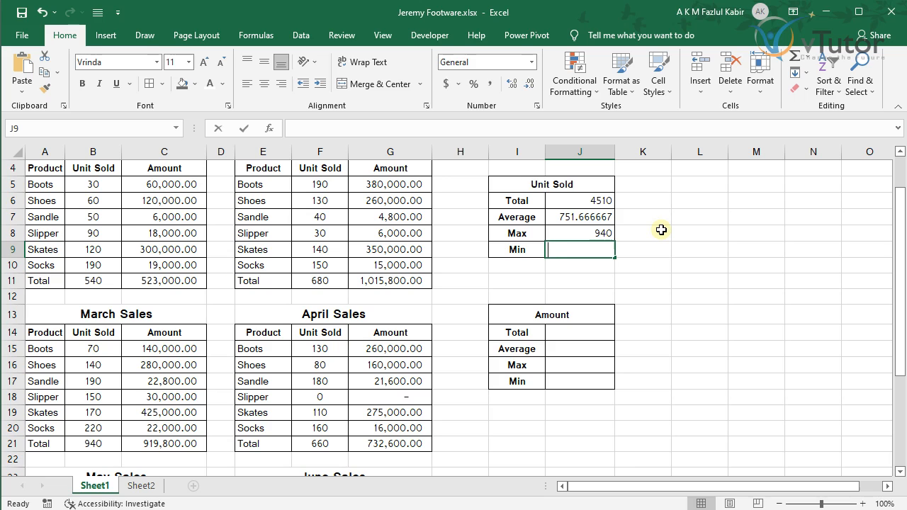
pyautogui.write('=mi')
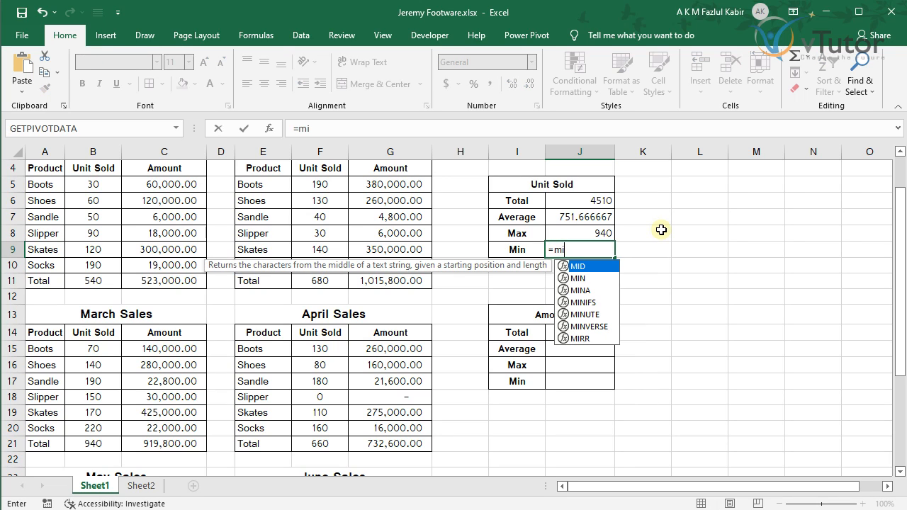
pyautogui.write('n')
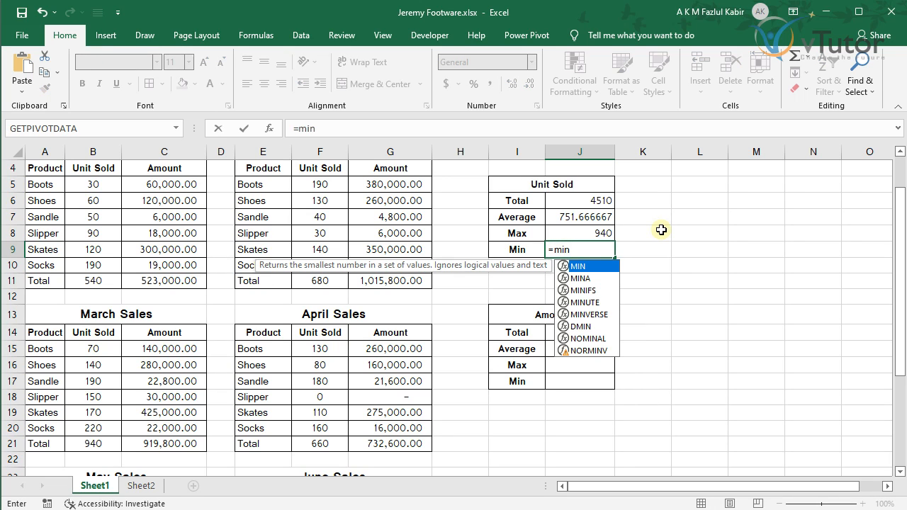
pyautogui.write('(u')
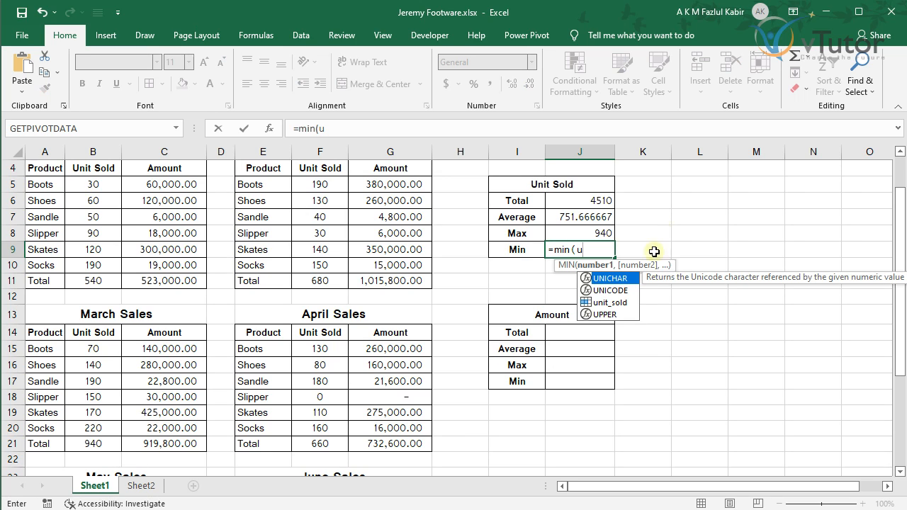
pyautogui.click(605, 305)
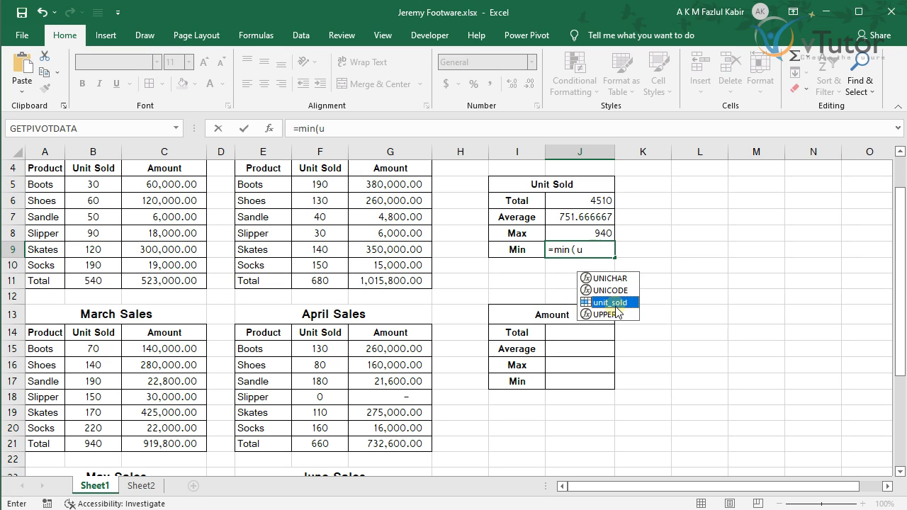
pyautogui.doubleClick(614, 304)
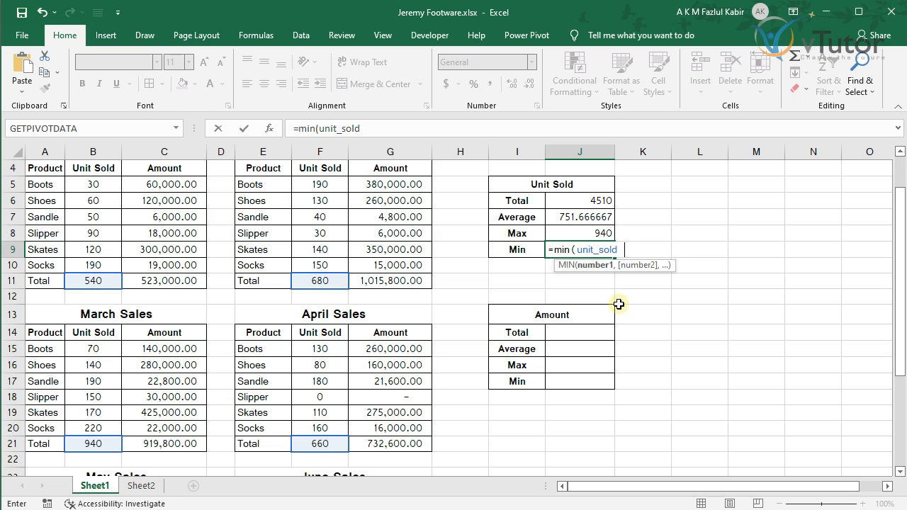
pyautogui.write(')')
pyautogui.press('Return')
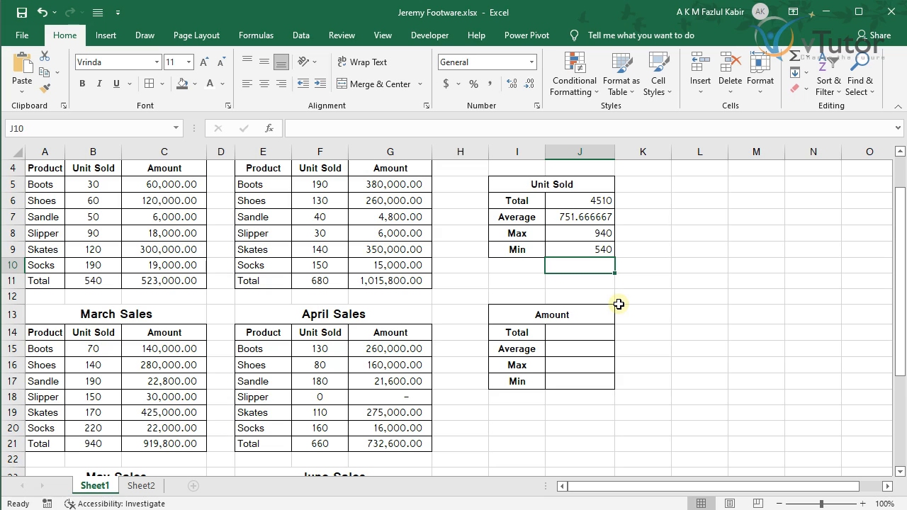
# Replace the cell references in the Unit Sold Total formula in J6 with the named range, giving =SUM(unit_sold)
pyautogui.click(593, 201)
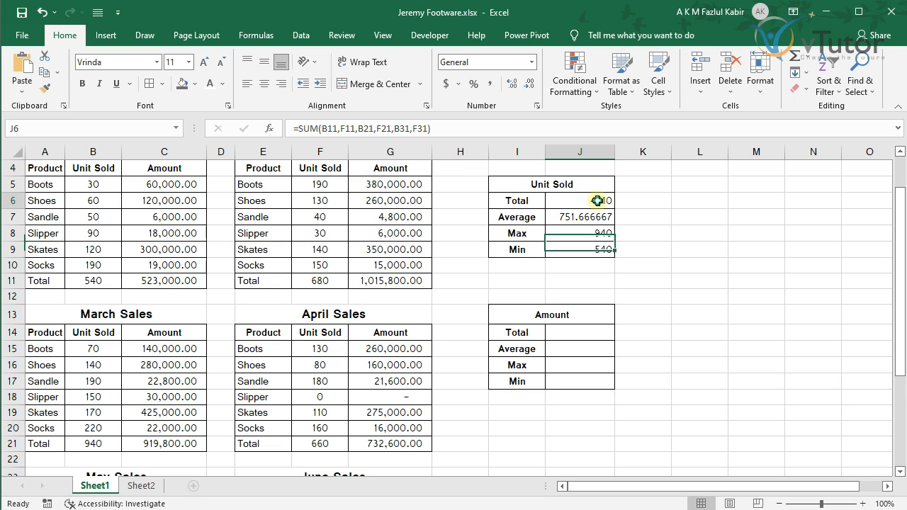
pyautogui.doubleClick(580, 206)
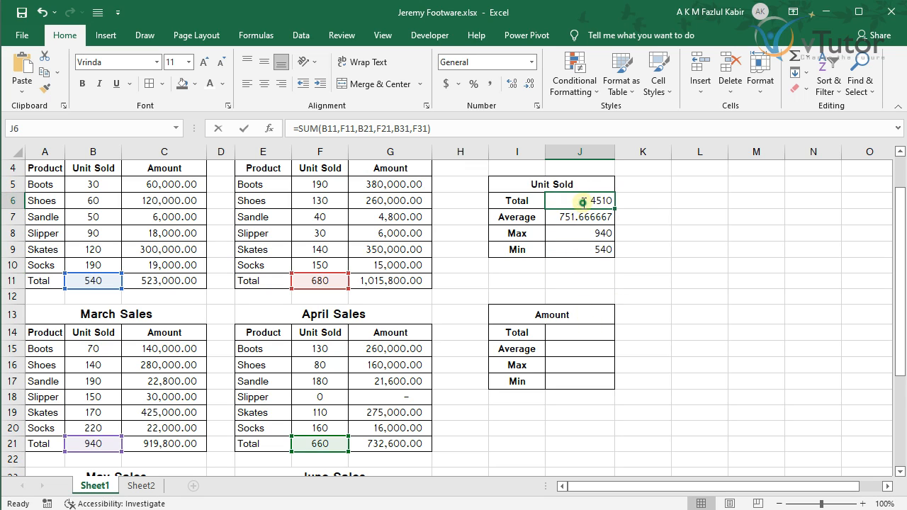
pyautogui.moveTo(582, 200); pyautogui.dragTo(688, 201)
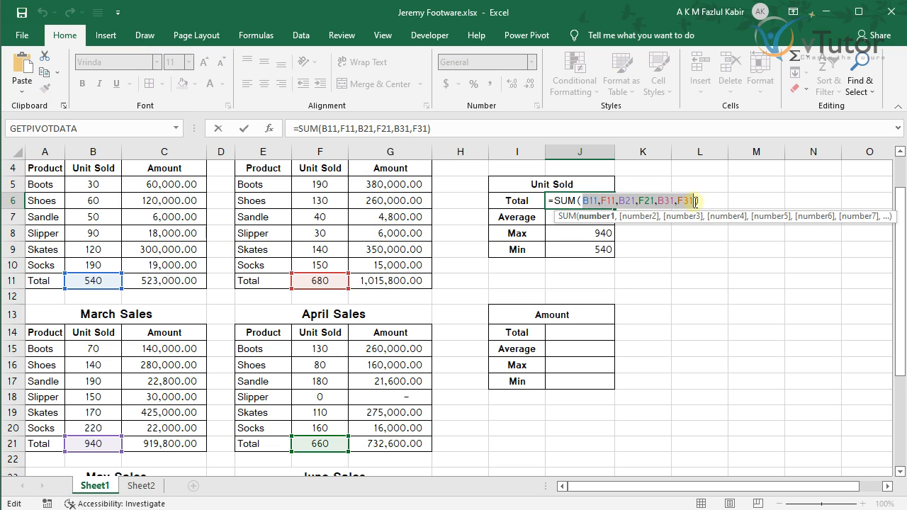
pyautogui.write('u')
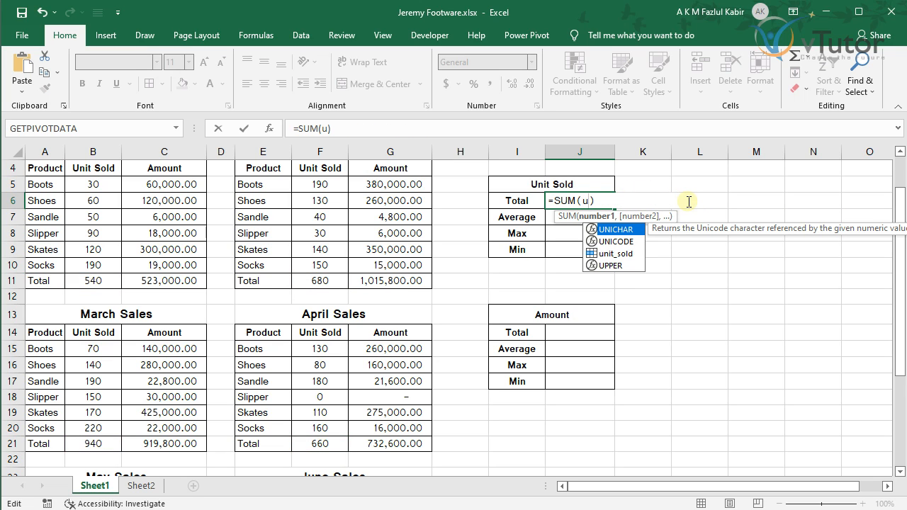
pyautogui.doubleClick(616, 253)
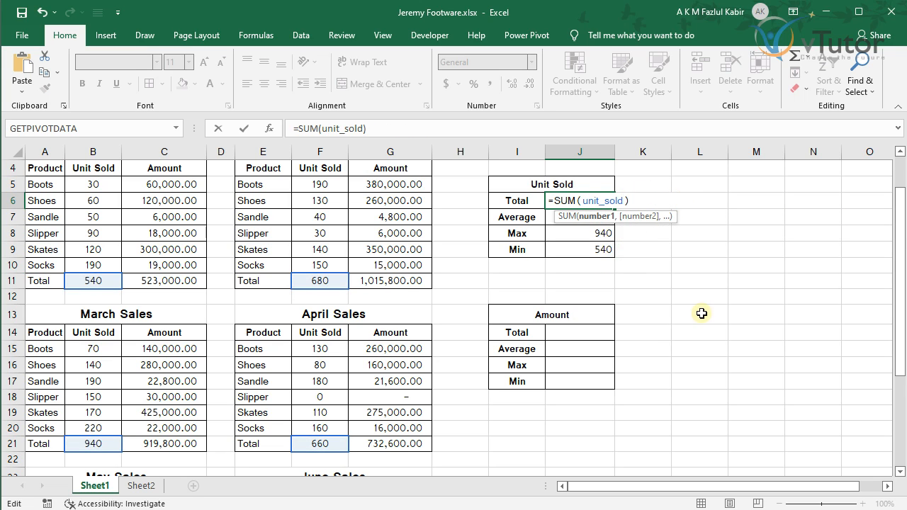
pyautogui.press('Return')
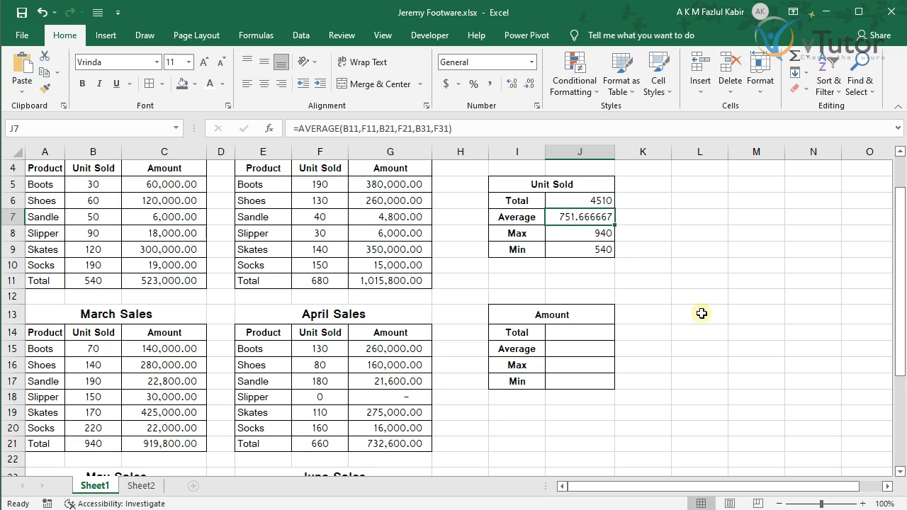
# Enter the formula =sum(C11,G11,C21,G21,C31,G31) in the Amount Total cell J14 and autofit the width of column J
pyautogui.click(585, 333)
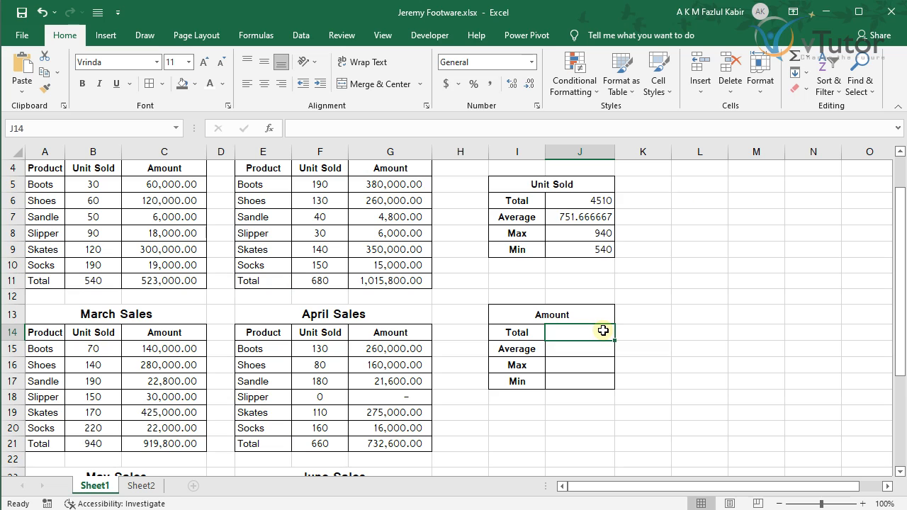
pyautogui.write('=s')
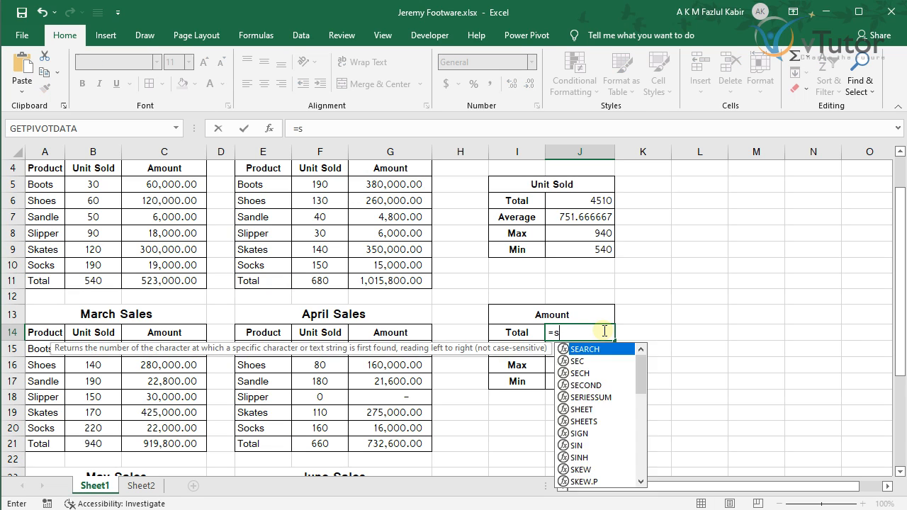
pyautogui.write('um(')
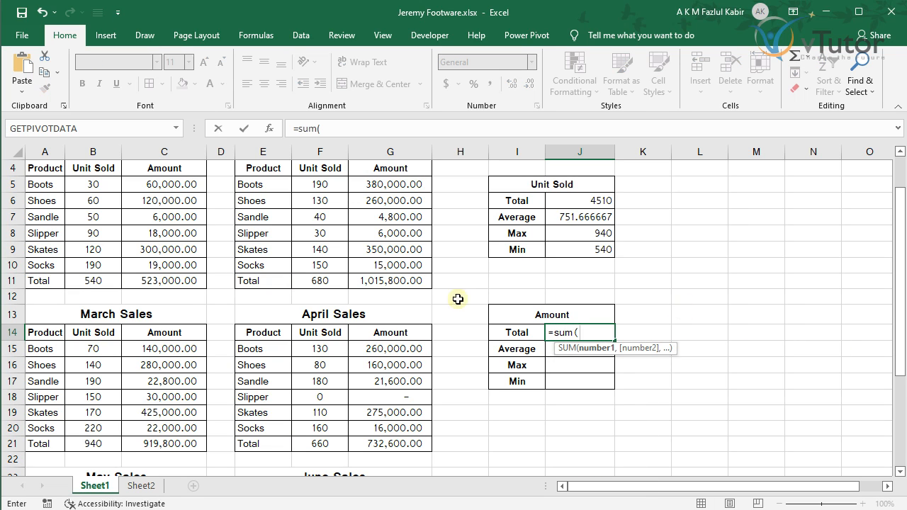
pyautogui.click(175, 282)
pyautogui.write(',')
pyautogui.click(390, 280)
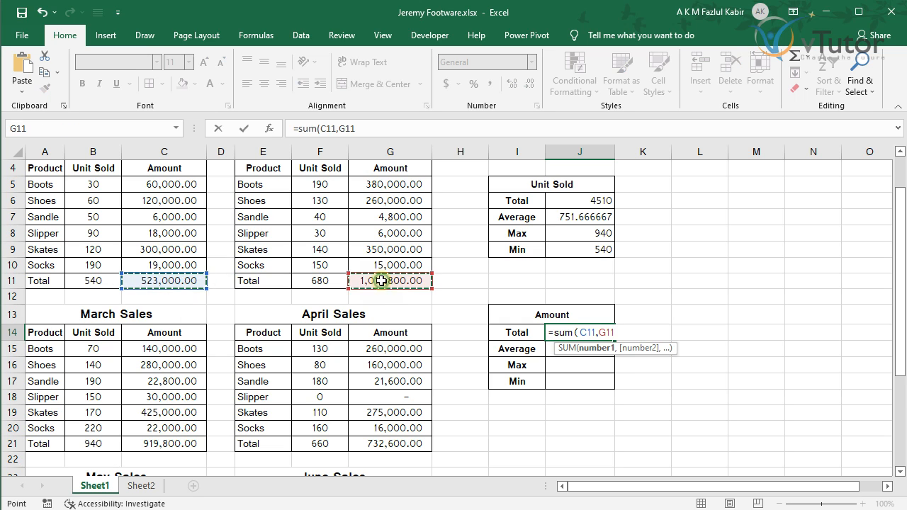
pyautogui.scroll(-1, 190, 395)
pyautogui.write(',')
pyautogui.click(190, 396)
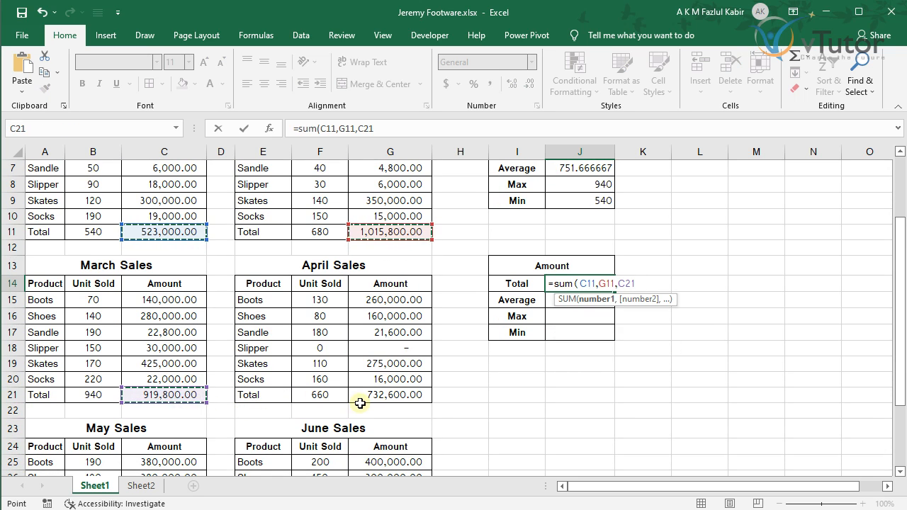
pyautogui.write(',')
pyautogui.click(370, 401)
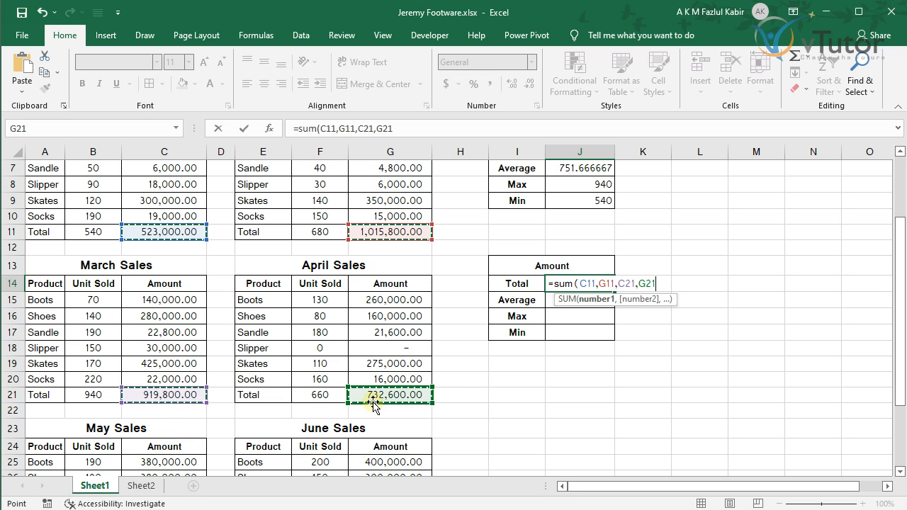
pyautogui.scroll(-2, 350, 431)
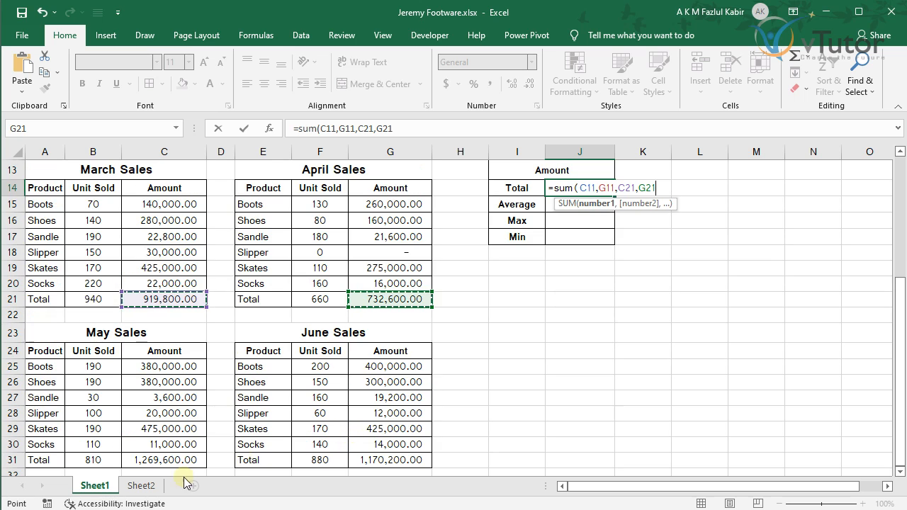
pyautogui.write(',')
pyautogui.click(174, 460)
pyautogui.write(',')
pyautogui.click(382, 459)
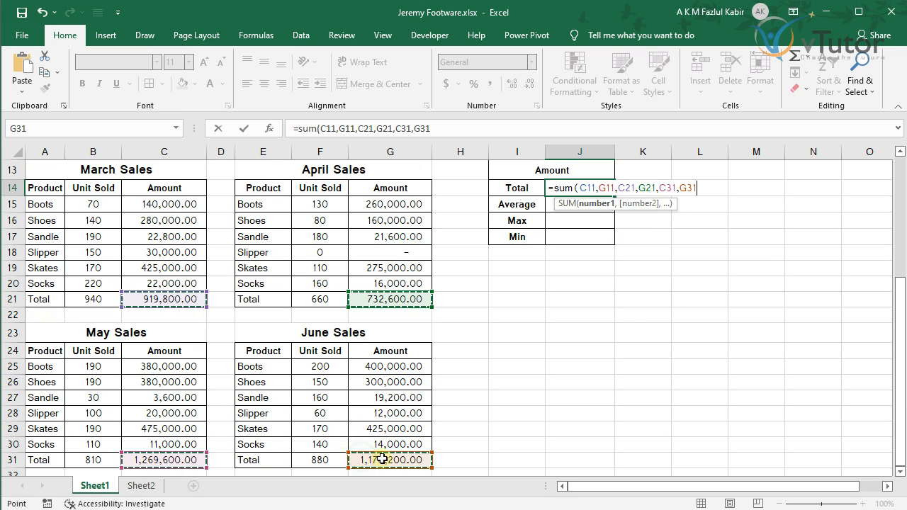
pyautogui.write(')')
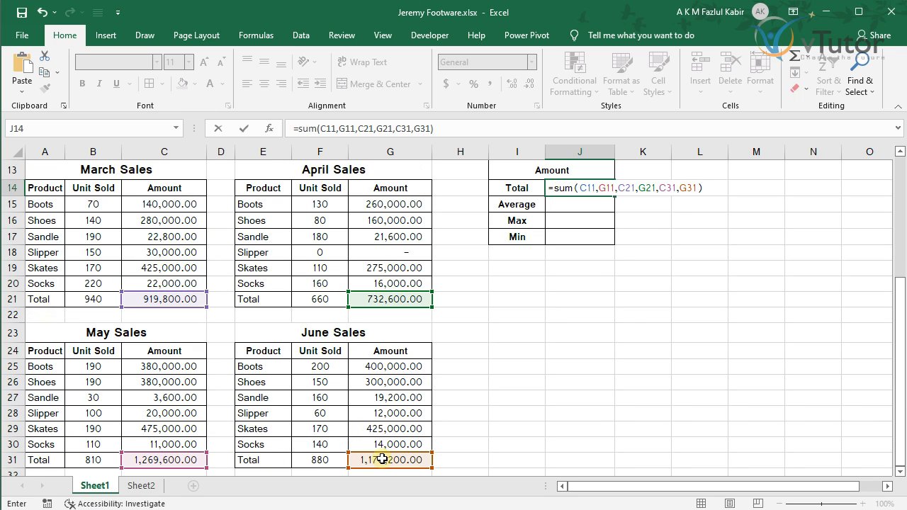
pyautogui.press('Return')
pyautogui.scroll(4, 561, 324)
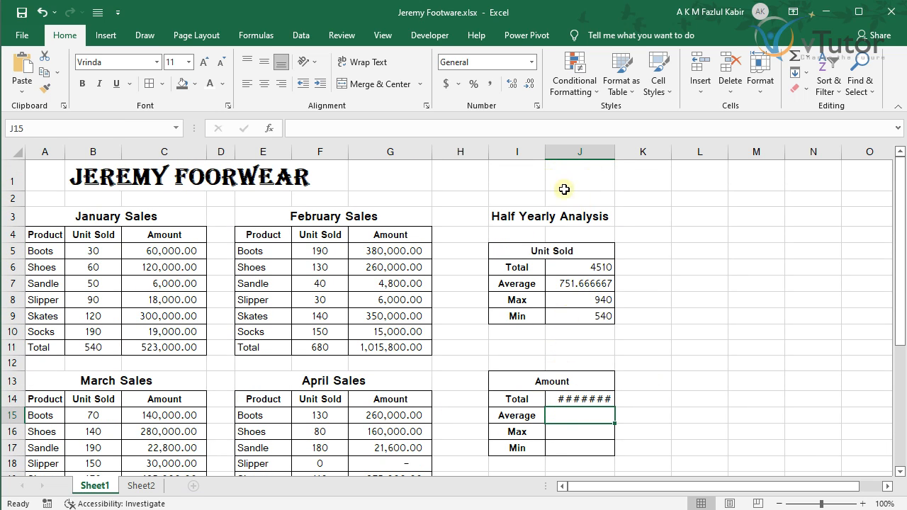
pyautogui.doubleClick(615, 155)
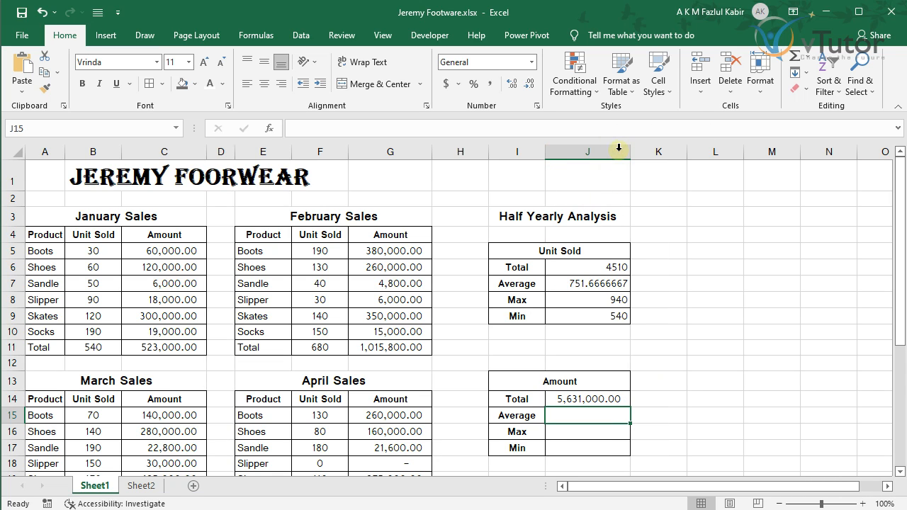
# Copy the argument list (C11,G11,C21,G21,C31,G31) from J14 and paste it into an AVERAGE formula in the Amount Average cell J15
pyautogui.click(592, 399)
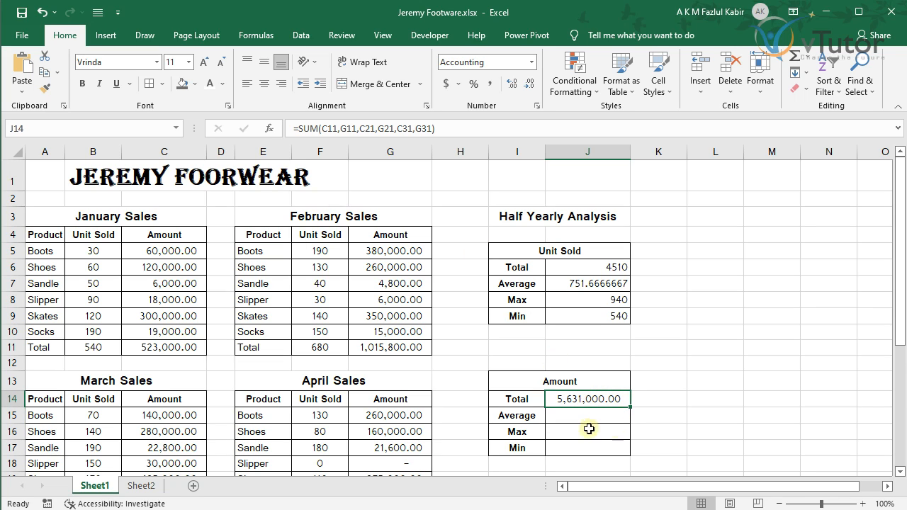
pyautogui.moveTo(448, 130); pyautogui.dragTo(320, 136)
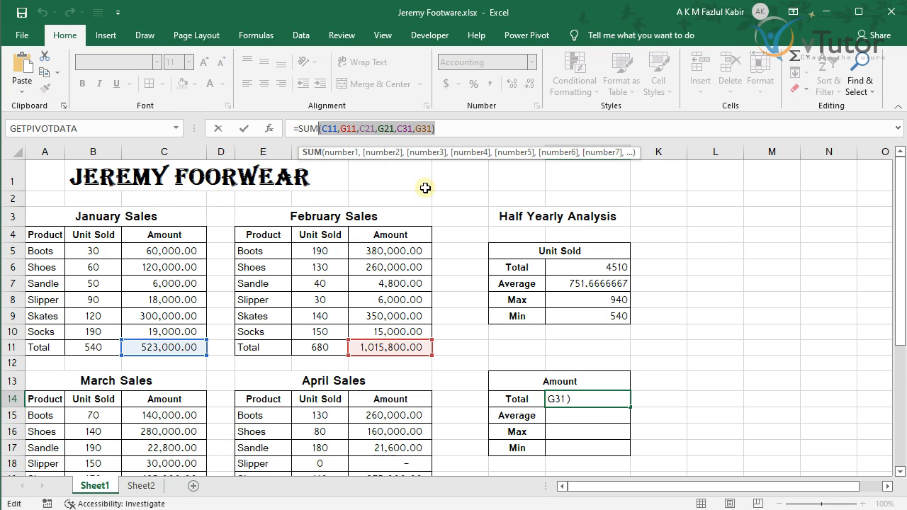
pyautogui.press('Return')
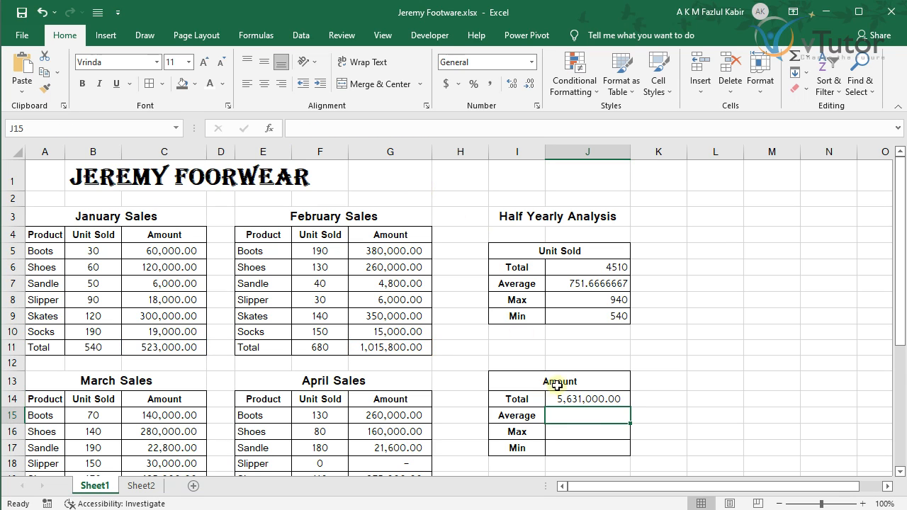
pyautogui.doubleClick(582, 415)
pyautogui.write('=')
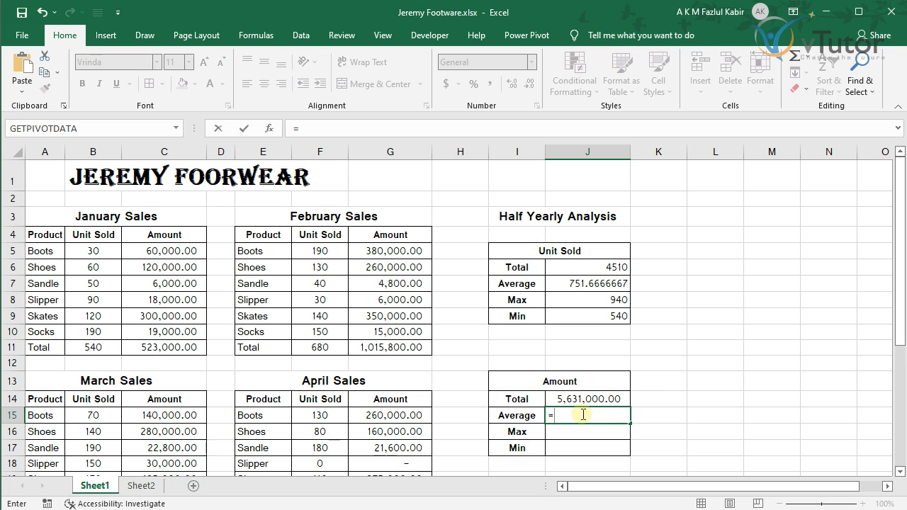
pyautogui.write('ave')
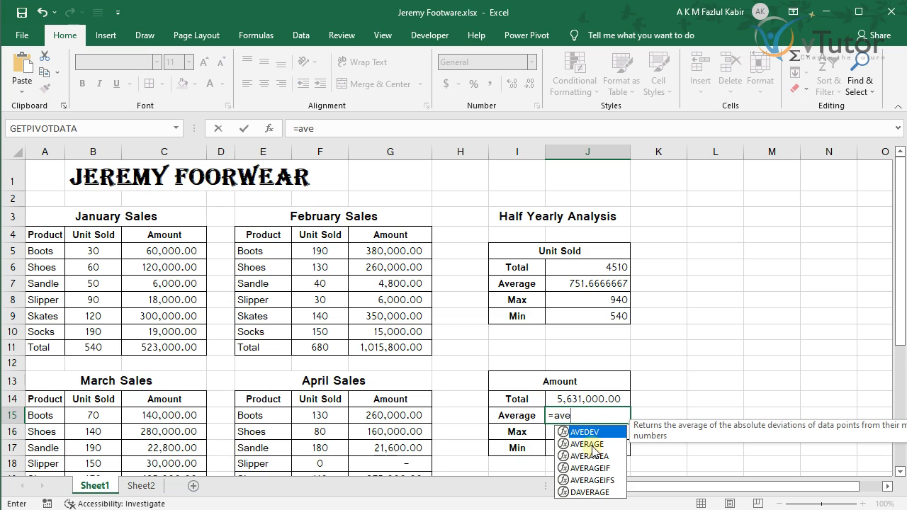
pyautogui.doubleClick(592, 446)
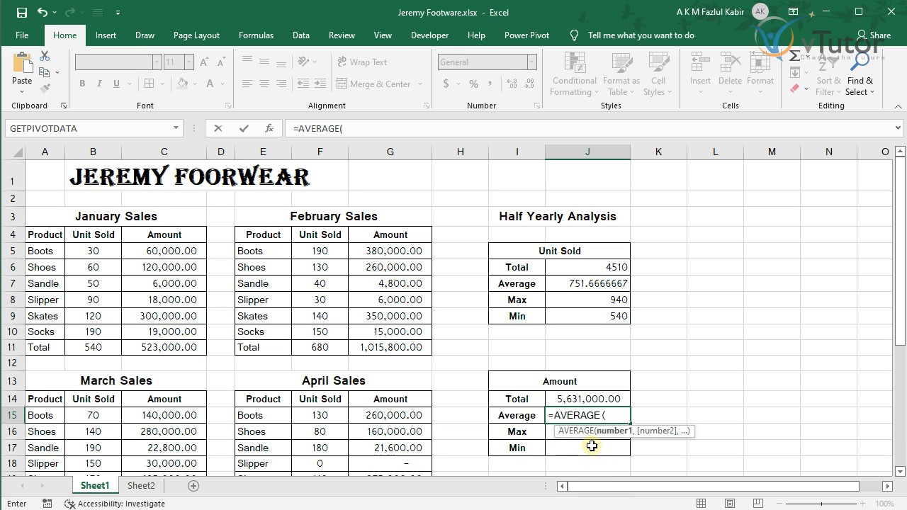
pyautogui.press('BackSpace')
pyautogui.hotkey('ctrl', 'v')
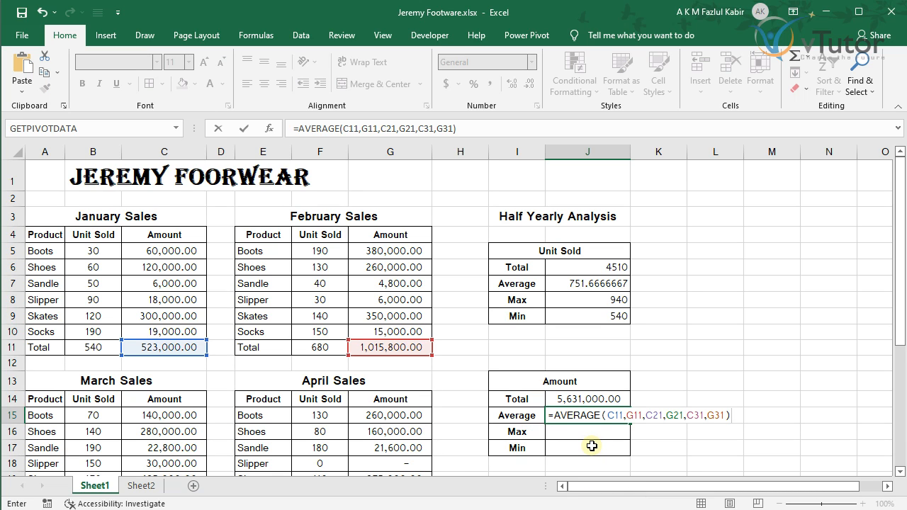
pyautogui.click(604, 415)
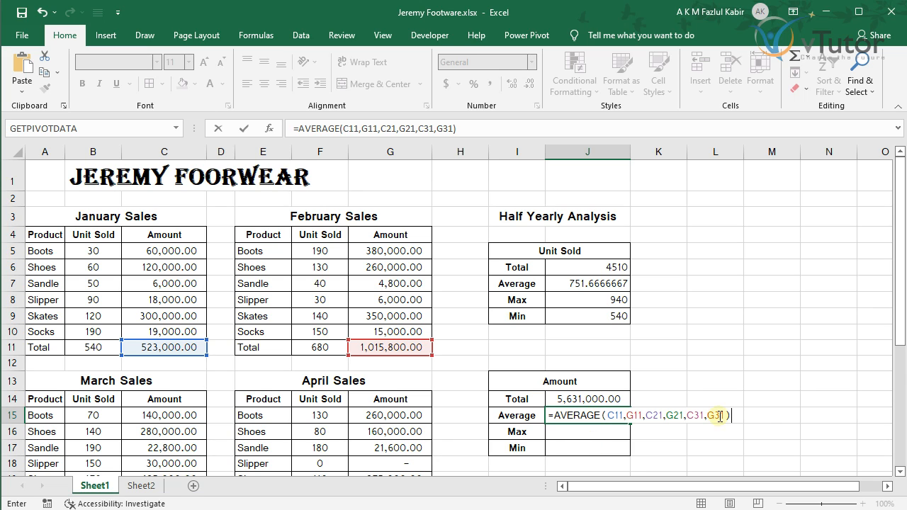
pyautogui.press('Return')
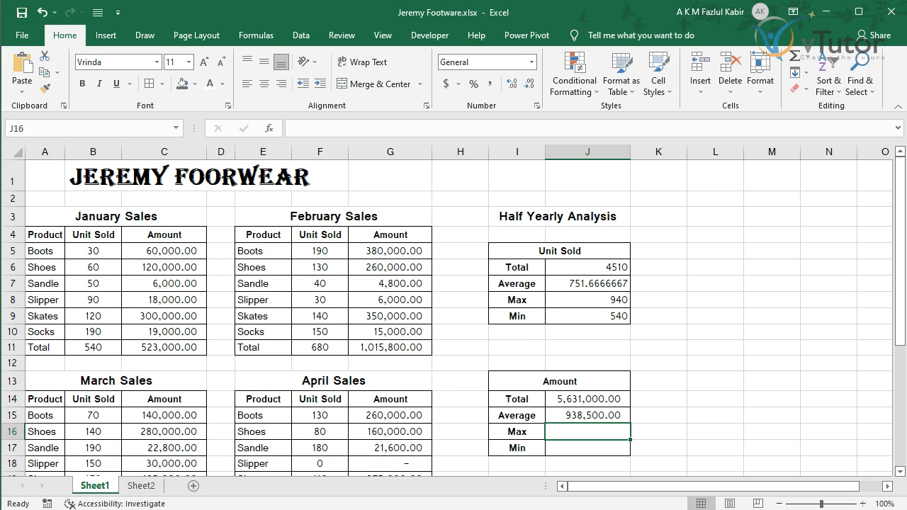
# Define the name Sold_Amount for the six monthly amount totals C11, G11, C21, G21, C31 and G31
pyautogui.scroll(-1, 511, 468)
pyautogui.scroll(-1, 512, 467)
pyautogui.click(168, 277)
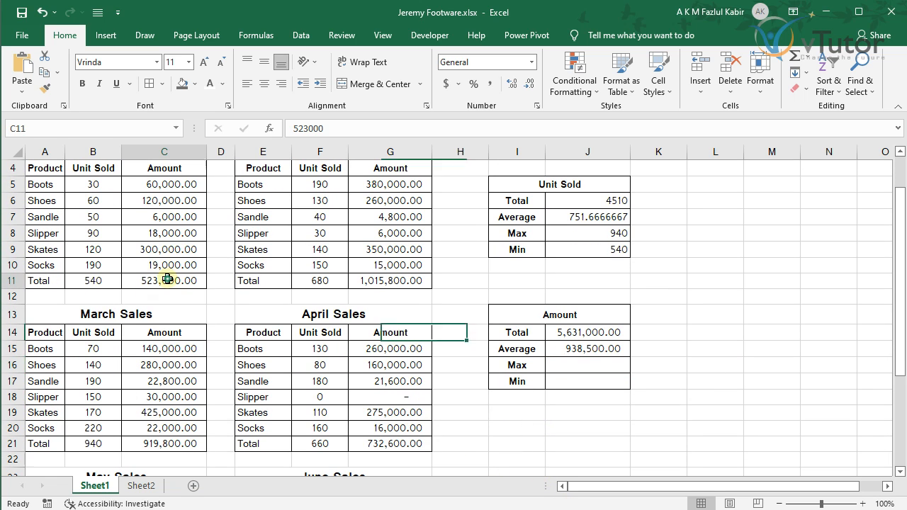
pyautogui.scroll(2, 389, 284)
pyautogui.keyDown('ctrl'); pyautogui.click(389, 348); pyautogui.keyUp('ctrl')
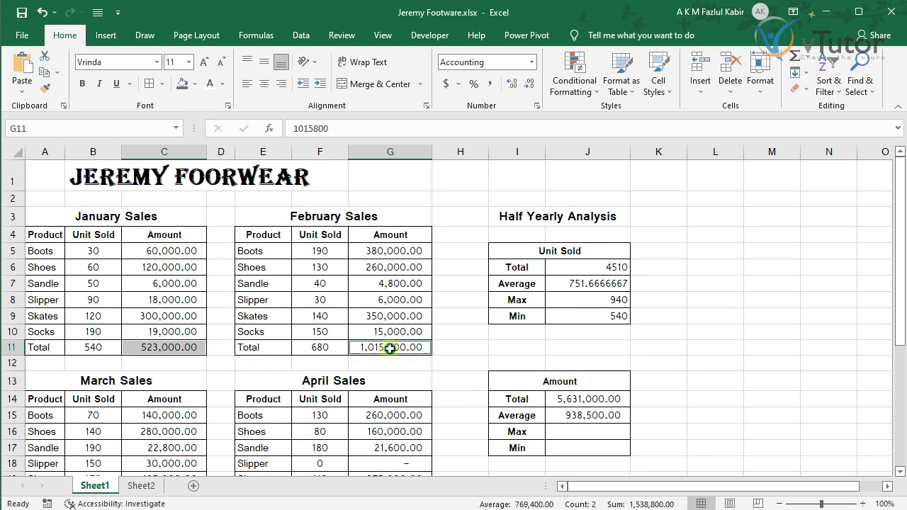
pyautogui.scroll(-2, 277, 433)
pyautogui.keyDown('ctrl'); pyautogui.click(167, 397); pyautogui.keyUp('ctrl')
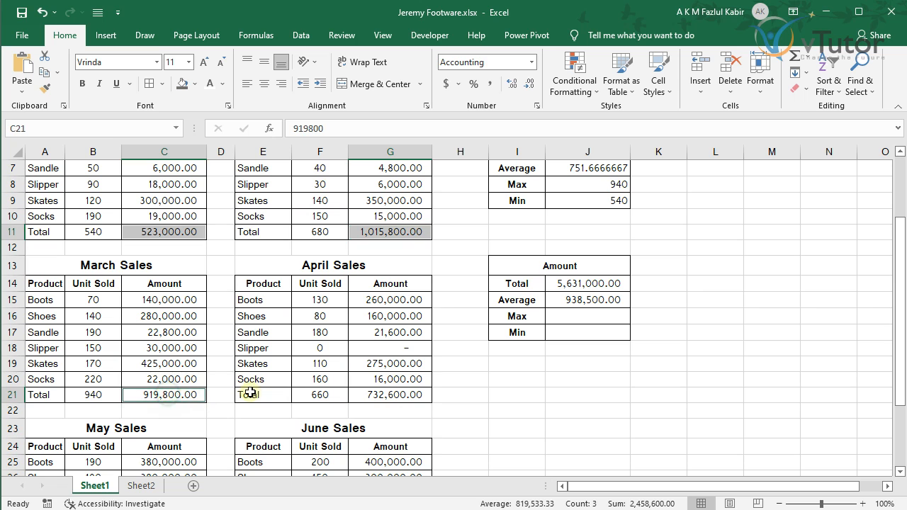
pyautogui.keyDown('ctrl'); pyautogui.click(386, 397); pyautogui.keyUp('ctrl')
pyautogui.scroll(-3, 376, 409)
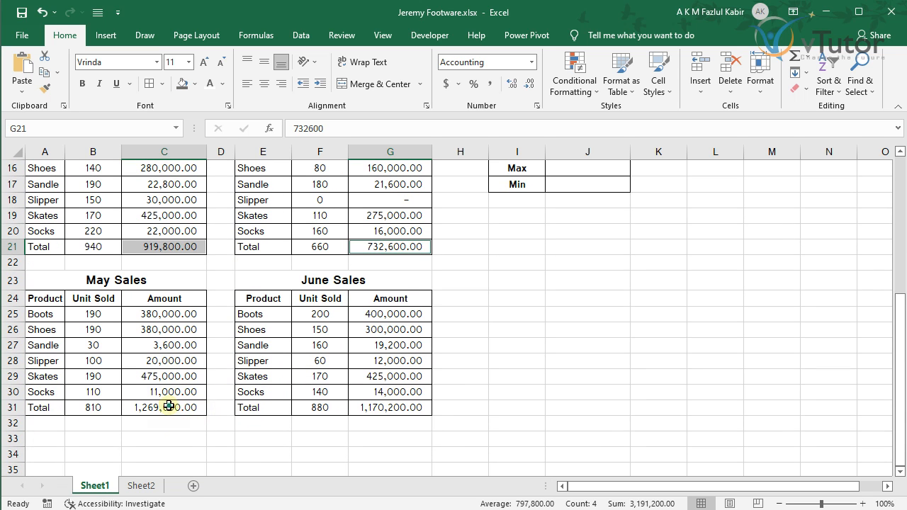
pyautogui.keyDown('ctrl'); pyautogui.click(179, 408); pyautogui.keyUp('ctrl')
pyautogui.keyDown('ctrl'); pyautogui.click(365, 405); pyautogui.keyUp('ctrl')
pyautogui.scroll(5, 238, 369)
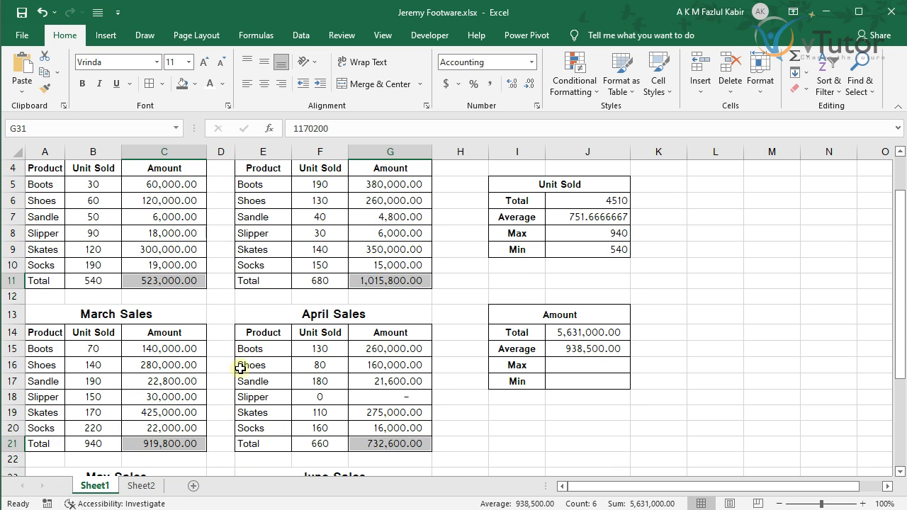
pyautogui.click(39, 128)
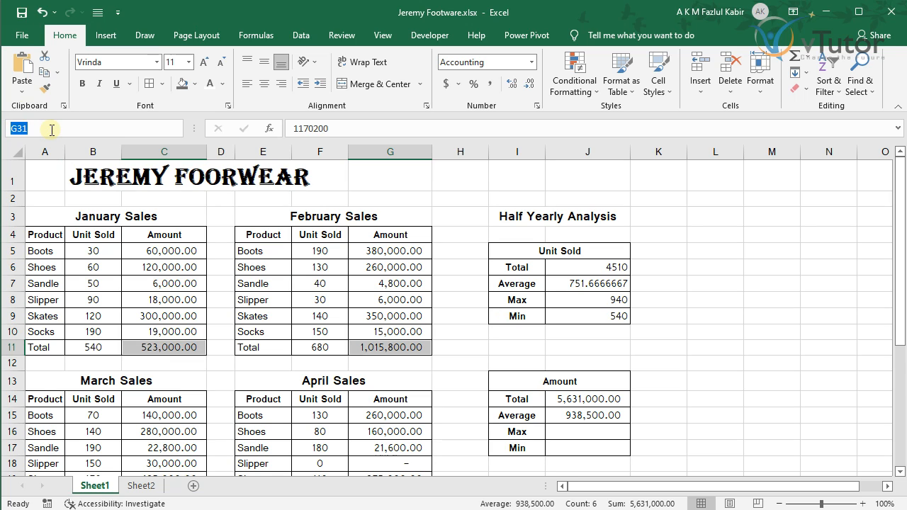
pyautogui.write('Sold_Amount')
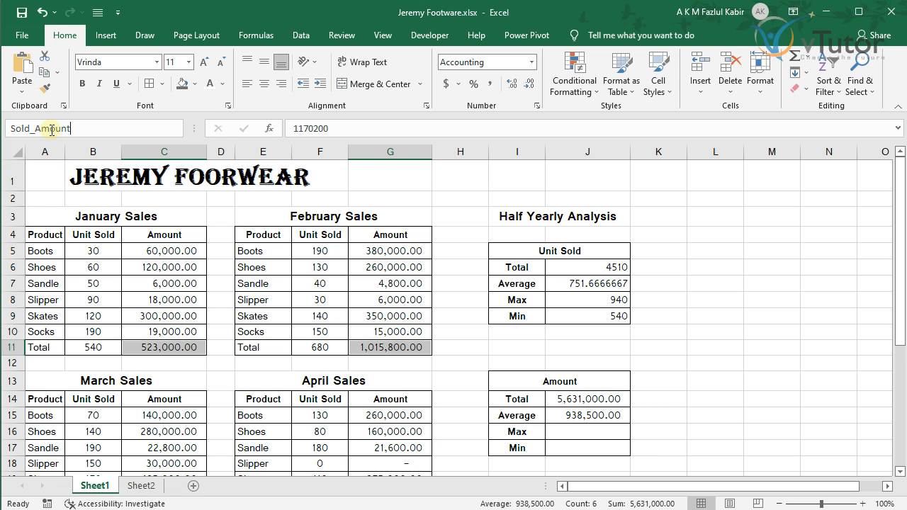
pyautogui.press('Return')
pyautogui.scroll(7, 506, 249)
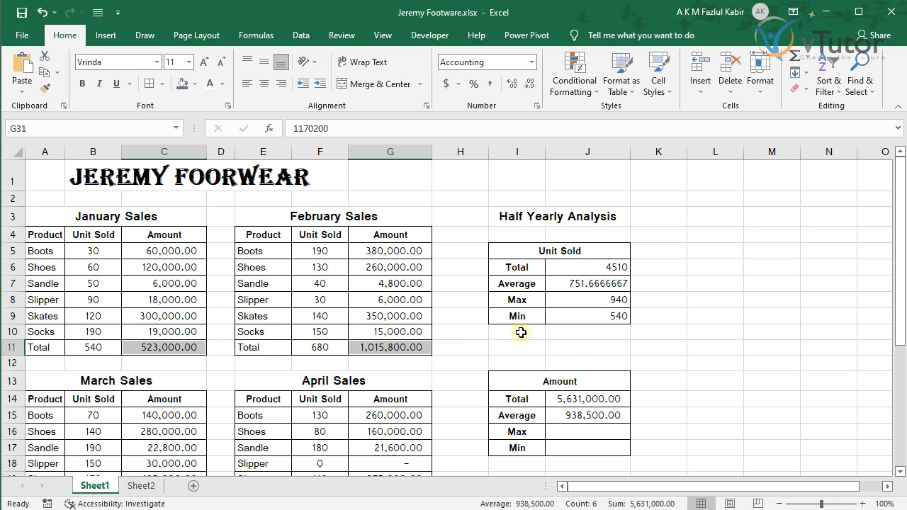
# Enter the formula =max(Sold_Amount) in the Amount Max cell J16, choosing the named range from the suggestions
pyautogui.click(591, 433)
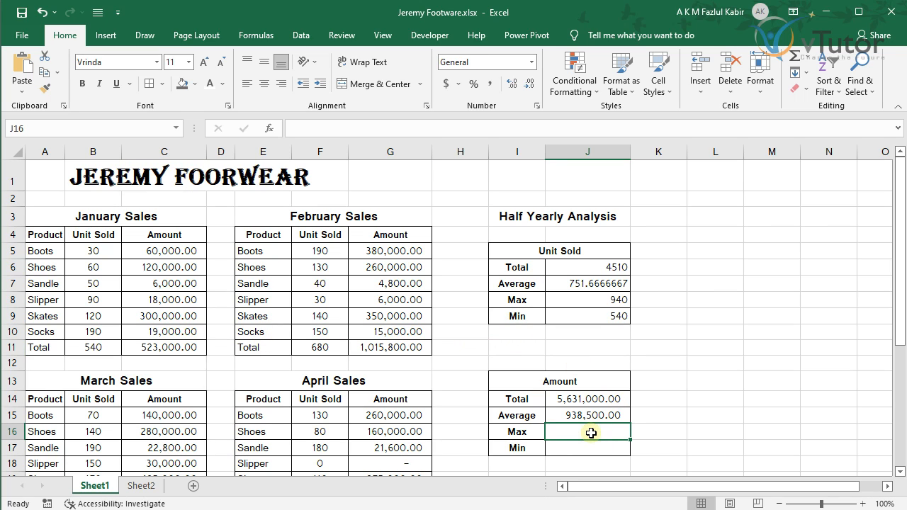
pyautogui.write('=max')
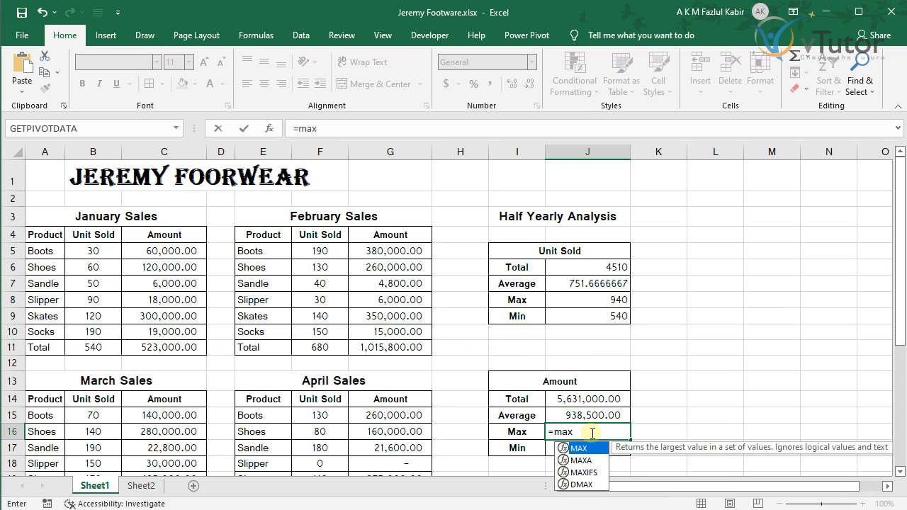
pyautogui.write('(sold')
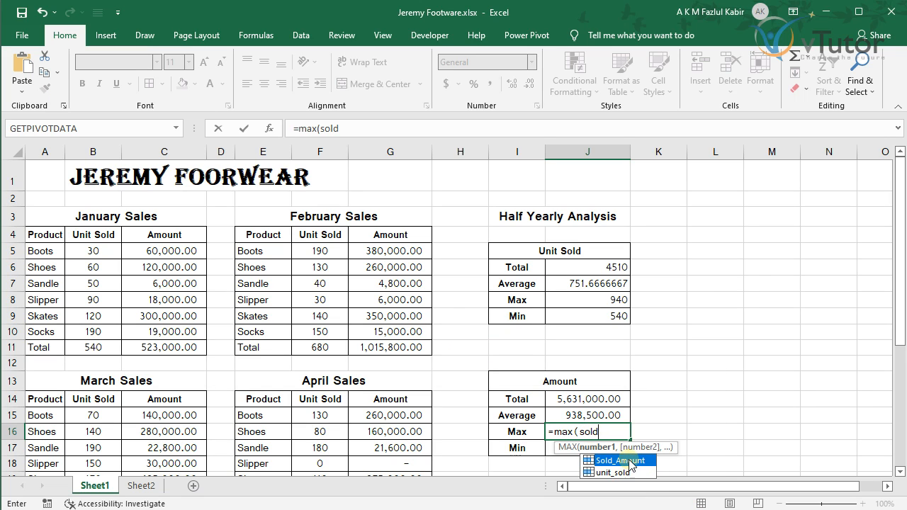
pyautogui.doubleClick(620, 461)
pyautogui.write(')')
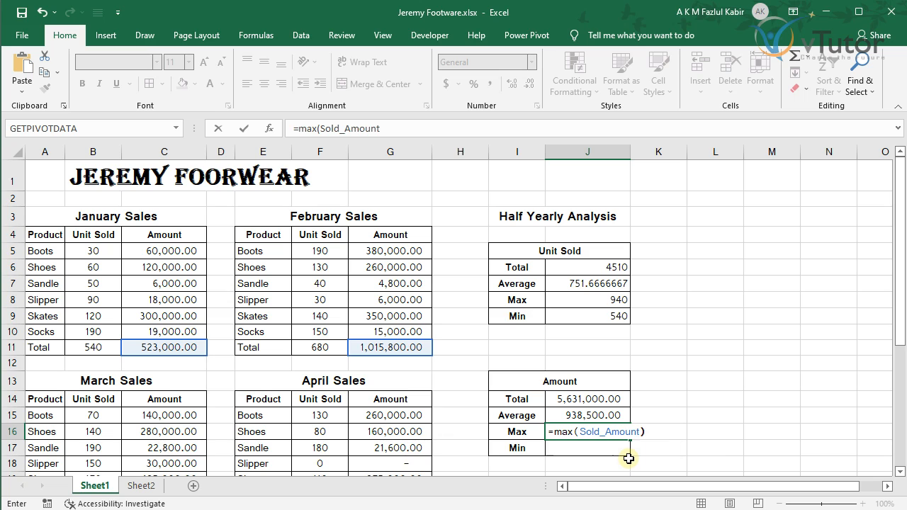
pyautogui.press('Return')
# Enter the formula =min(Sold_Amount) in the Amount Min cell J17, choosing the named range from the suggestions
pyautogui.write('=')
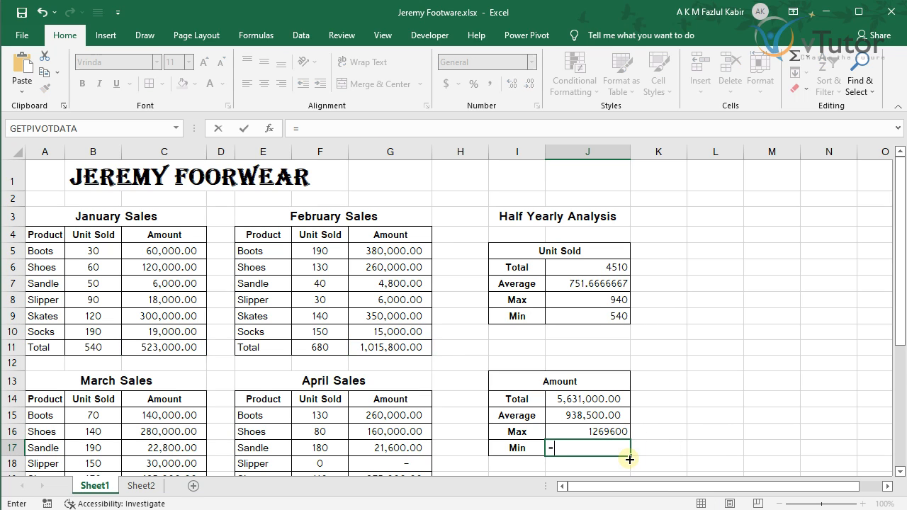
pyautogui.write('min')
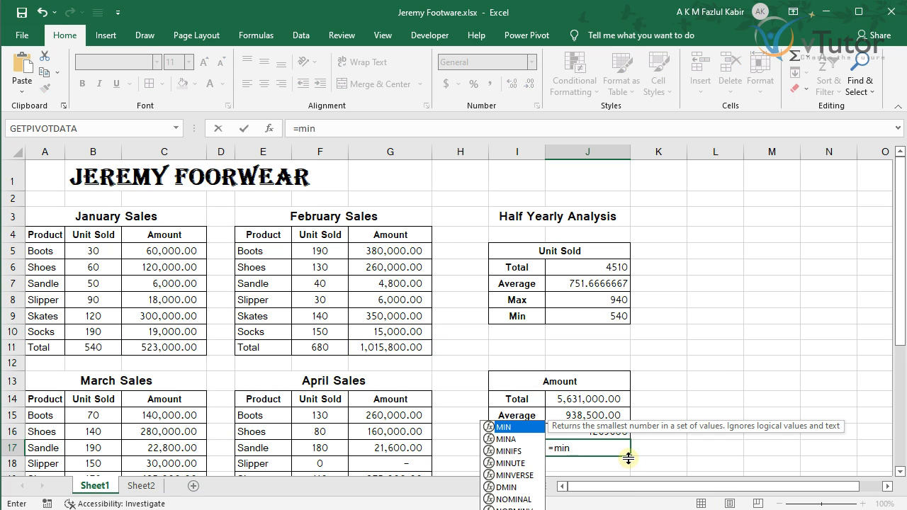
pyautogui.write('(sol')
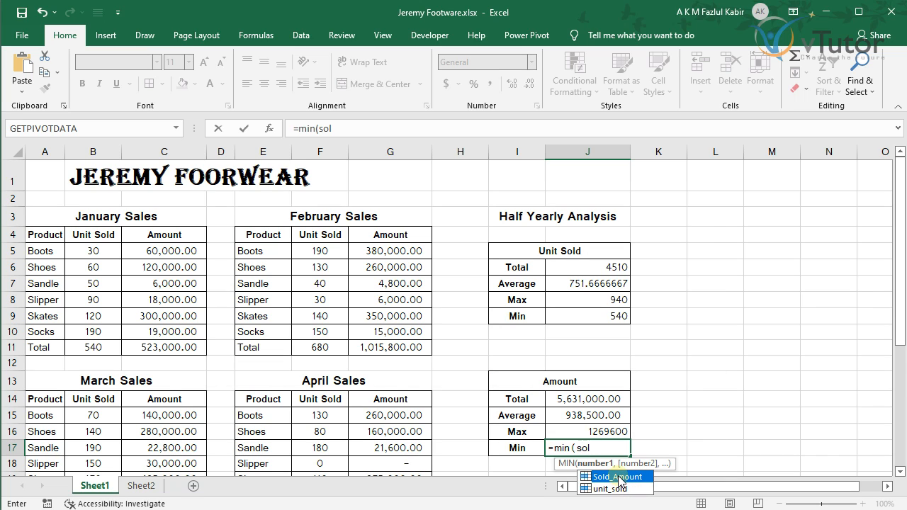
pyautogui.doubleClick(621, 477)
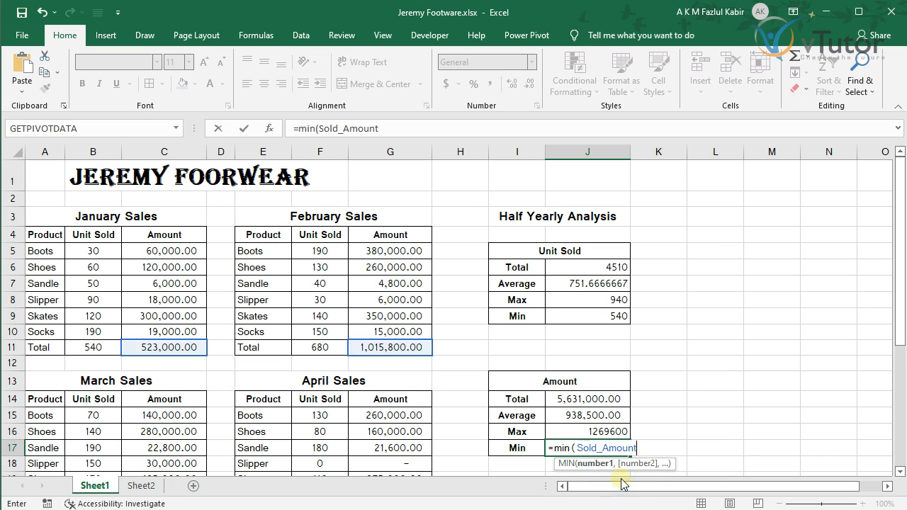
pyautogui.write(')')
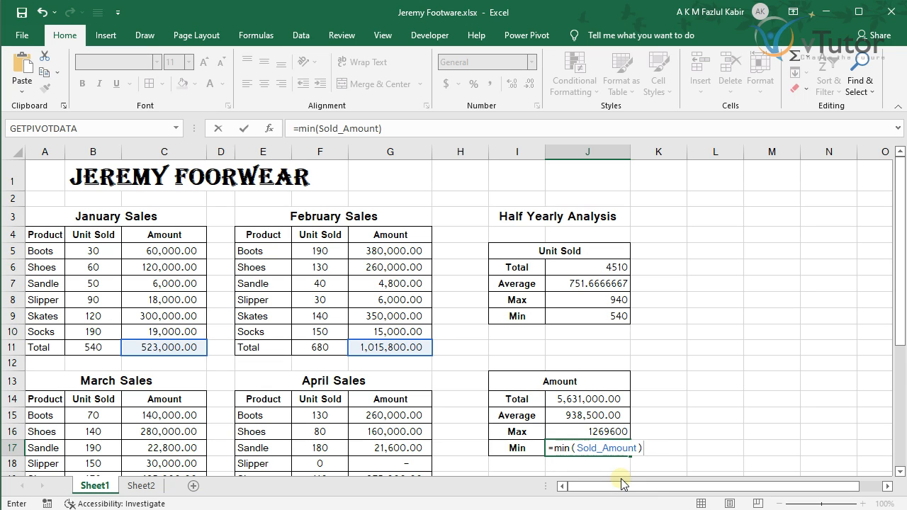
pyautogui.press('BackSpace')
pyautogui.write(',')
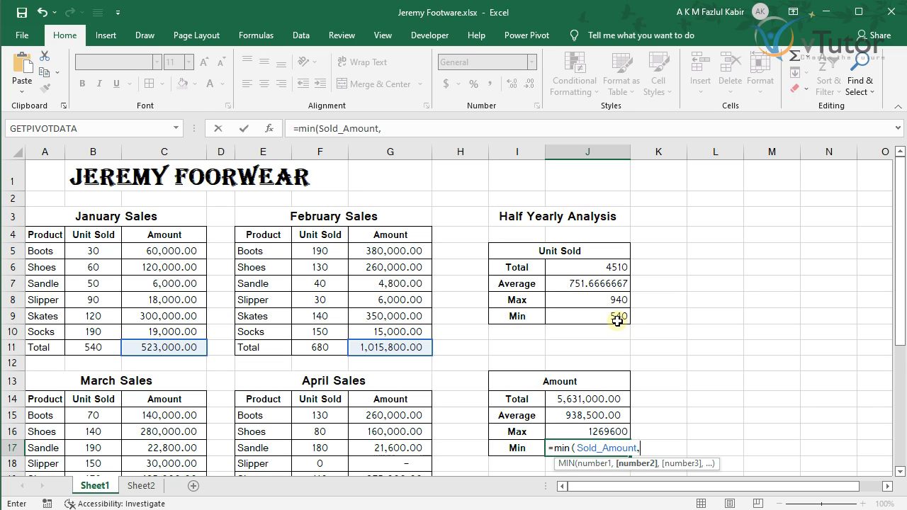
pyautogui.press('BackSpace')
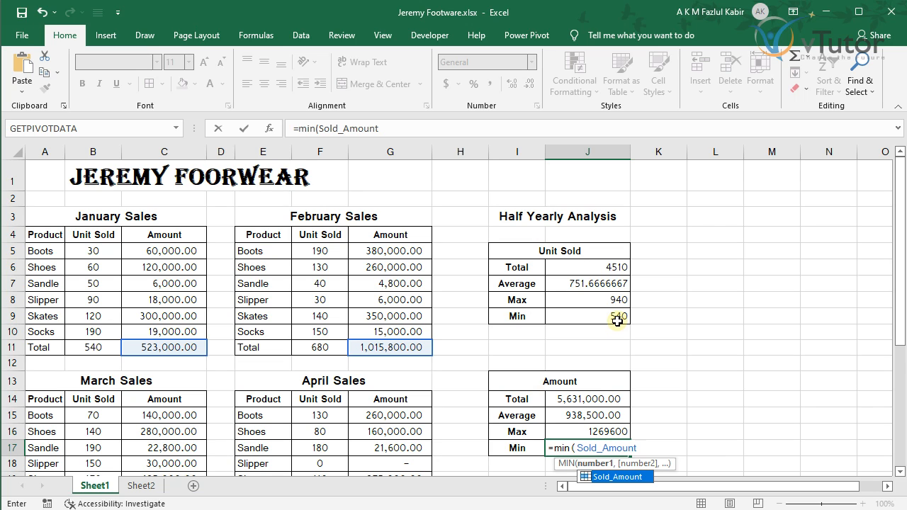
pyautogui.write(')')
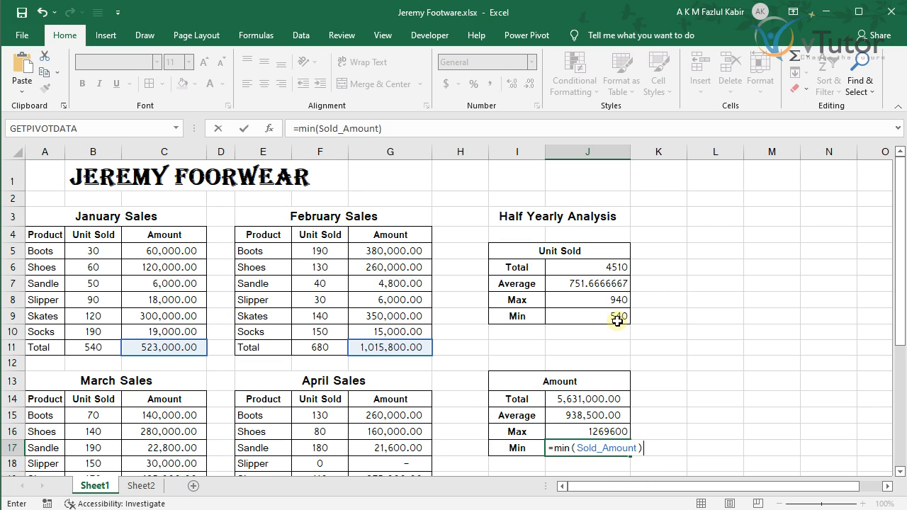
pyautogui.press('Return')
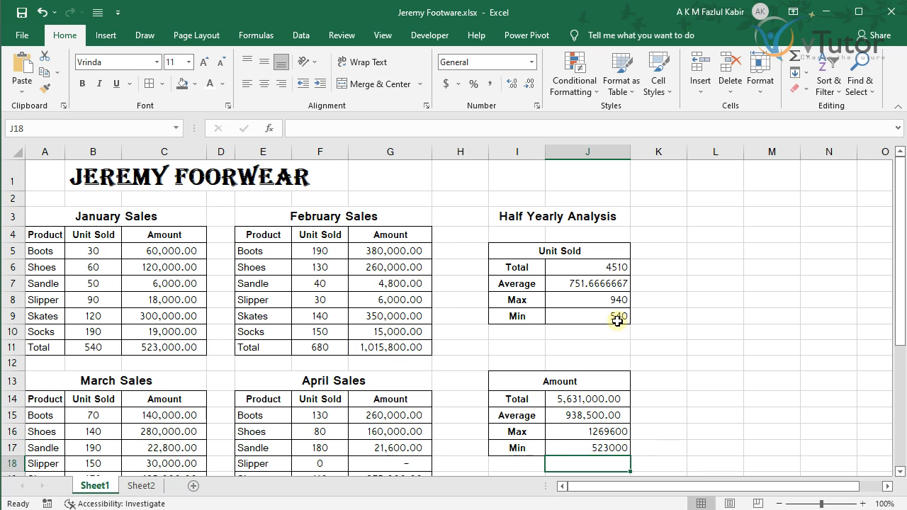
# Apply the comma number style with two decimals to the Amount results in J14:J17
pyautogui.click(585, 402)
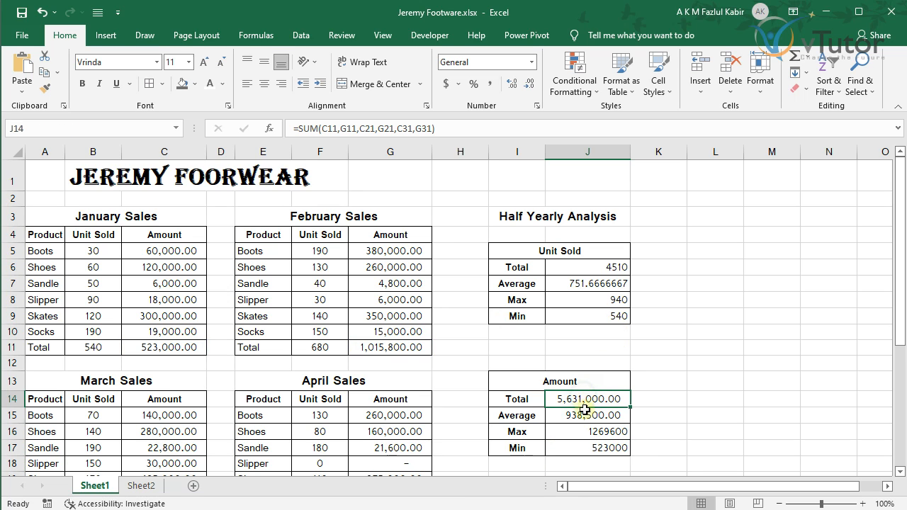
pyautogui.moveTo(586, 410); pyautogui.dragTo(581, 445)
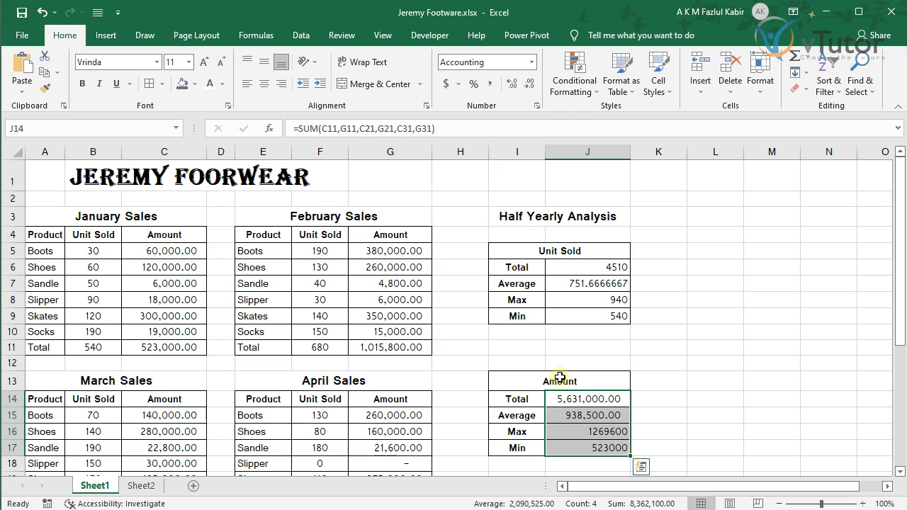
pyautogui.click(494, 84)
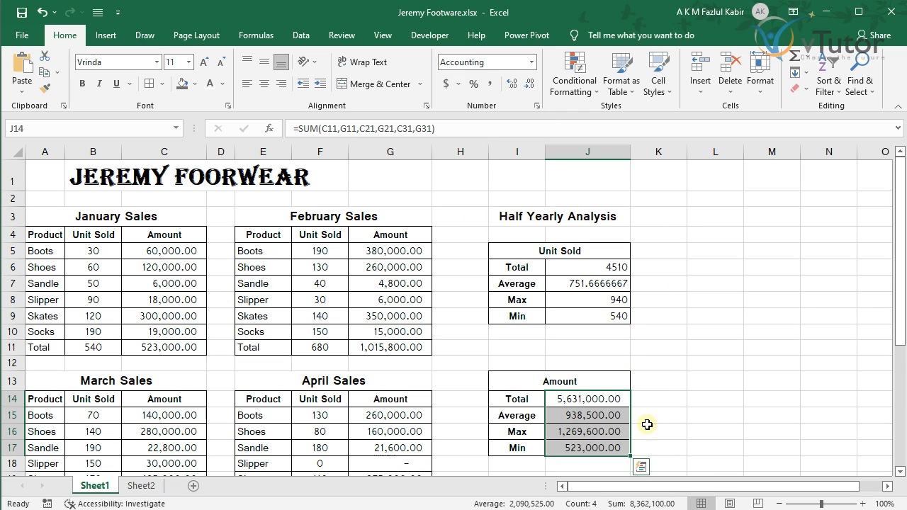
# Decrease the decimals of the Unit Sold results in J6:J9 until they show whole numbers
pyautogui.click(587, 271)
pyautogui.moveTo(586, 271); pyautogui.dragTo(585, 313)
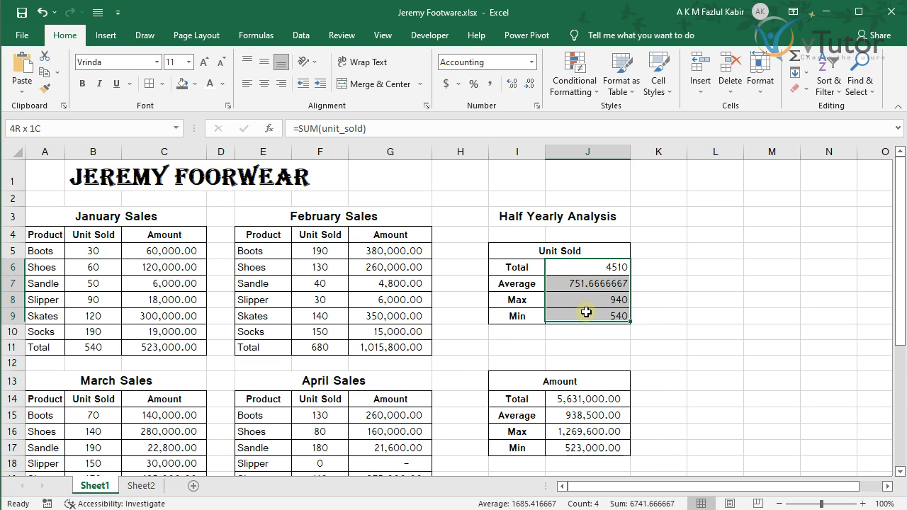
pyautogui.click(529, 85)
pyautogui.click(529, 85)
pyautogui.click(528, 85)
pyautogui.click(529, 85)
pyautogui.click(529, 86)
pyautogui.click(529, 85)
pyautogui.click(529, 85)
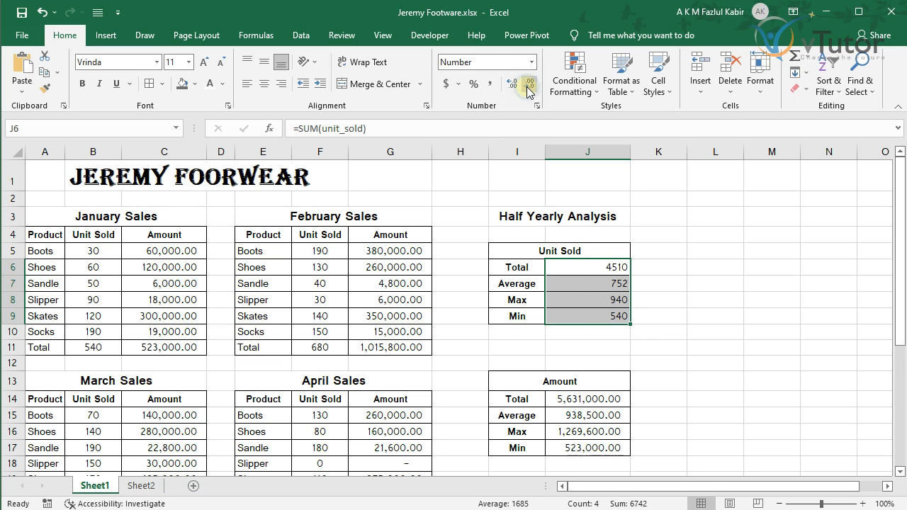